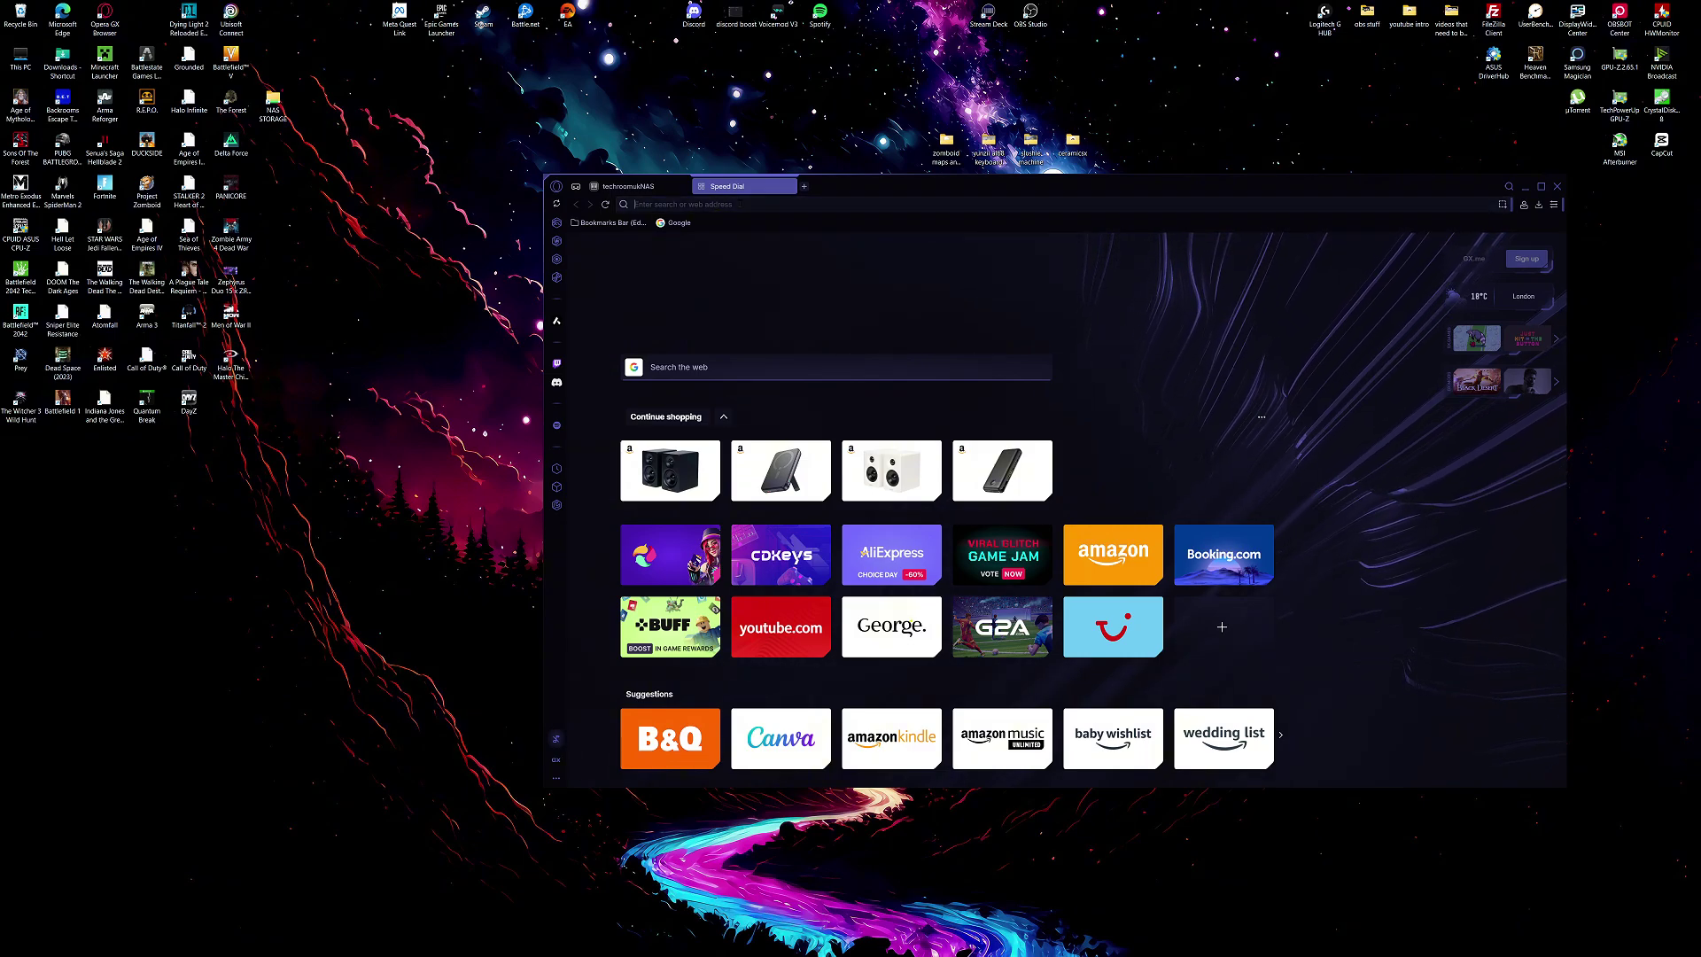
Step: Go to find.ugnas.com in Opera GX to load UGREEN WebFind and its DXP4800 Plus listing
{"action": "left_click", "coordinate": [740, 204]}
{"action": "type", "text": "find."}
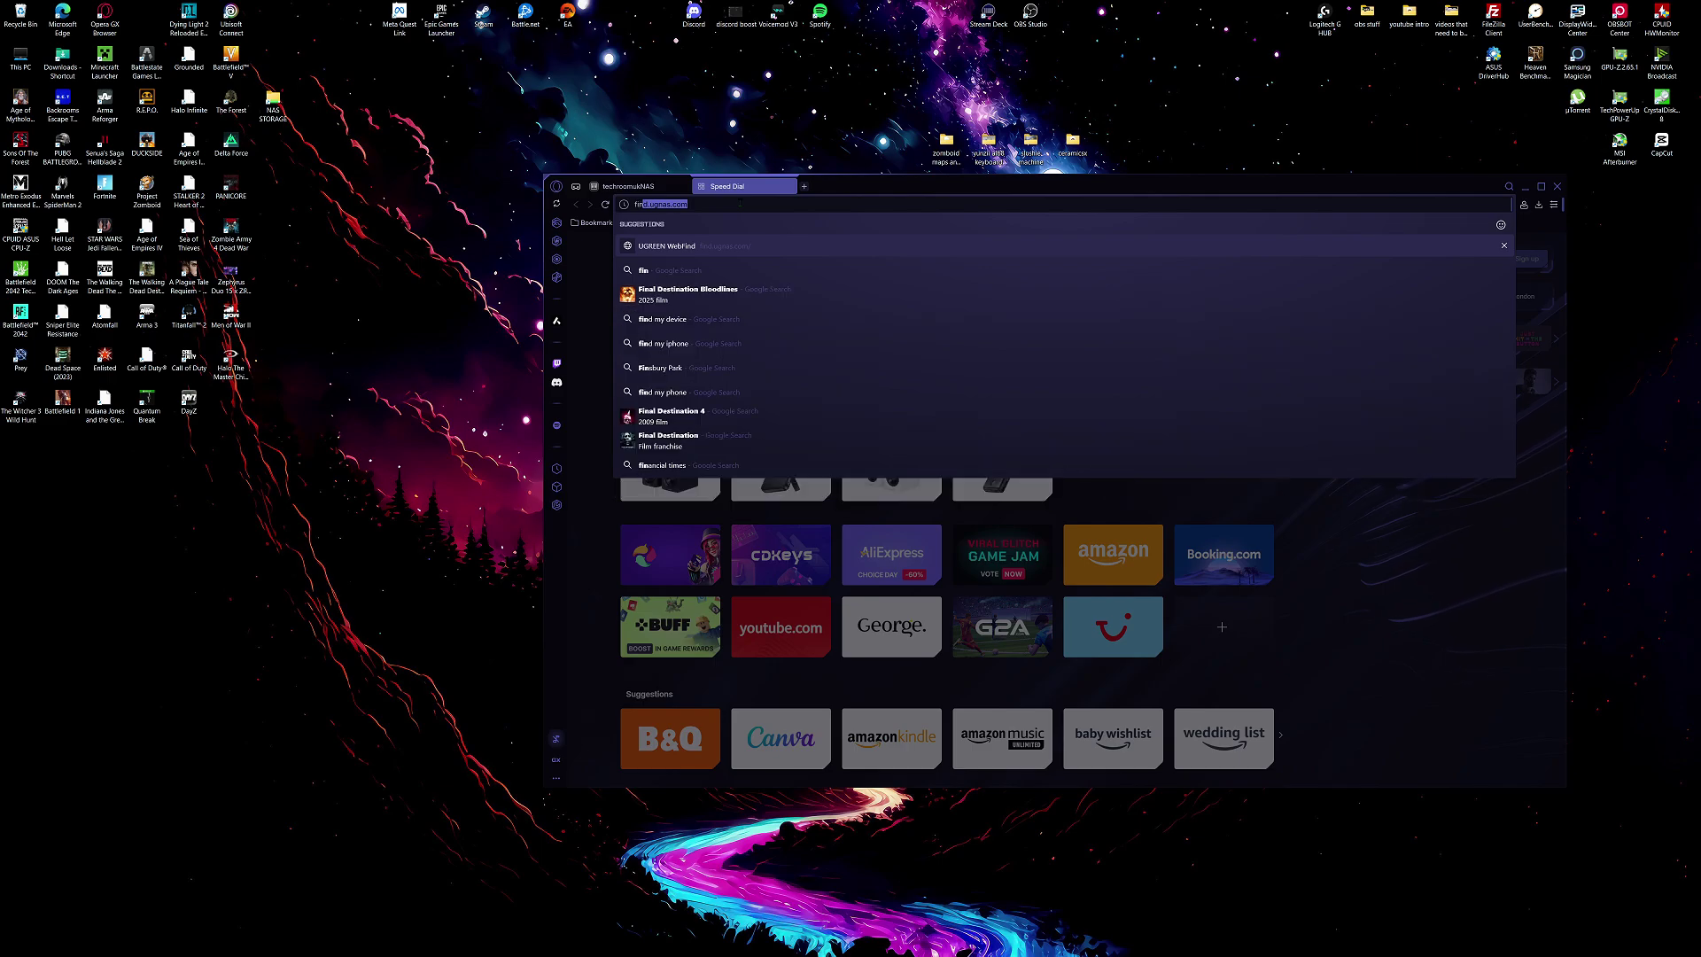
{"action": "type", "text": "ugnas.co"}
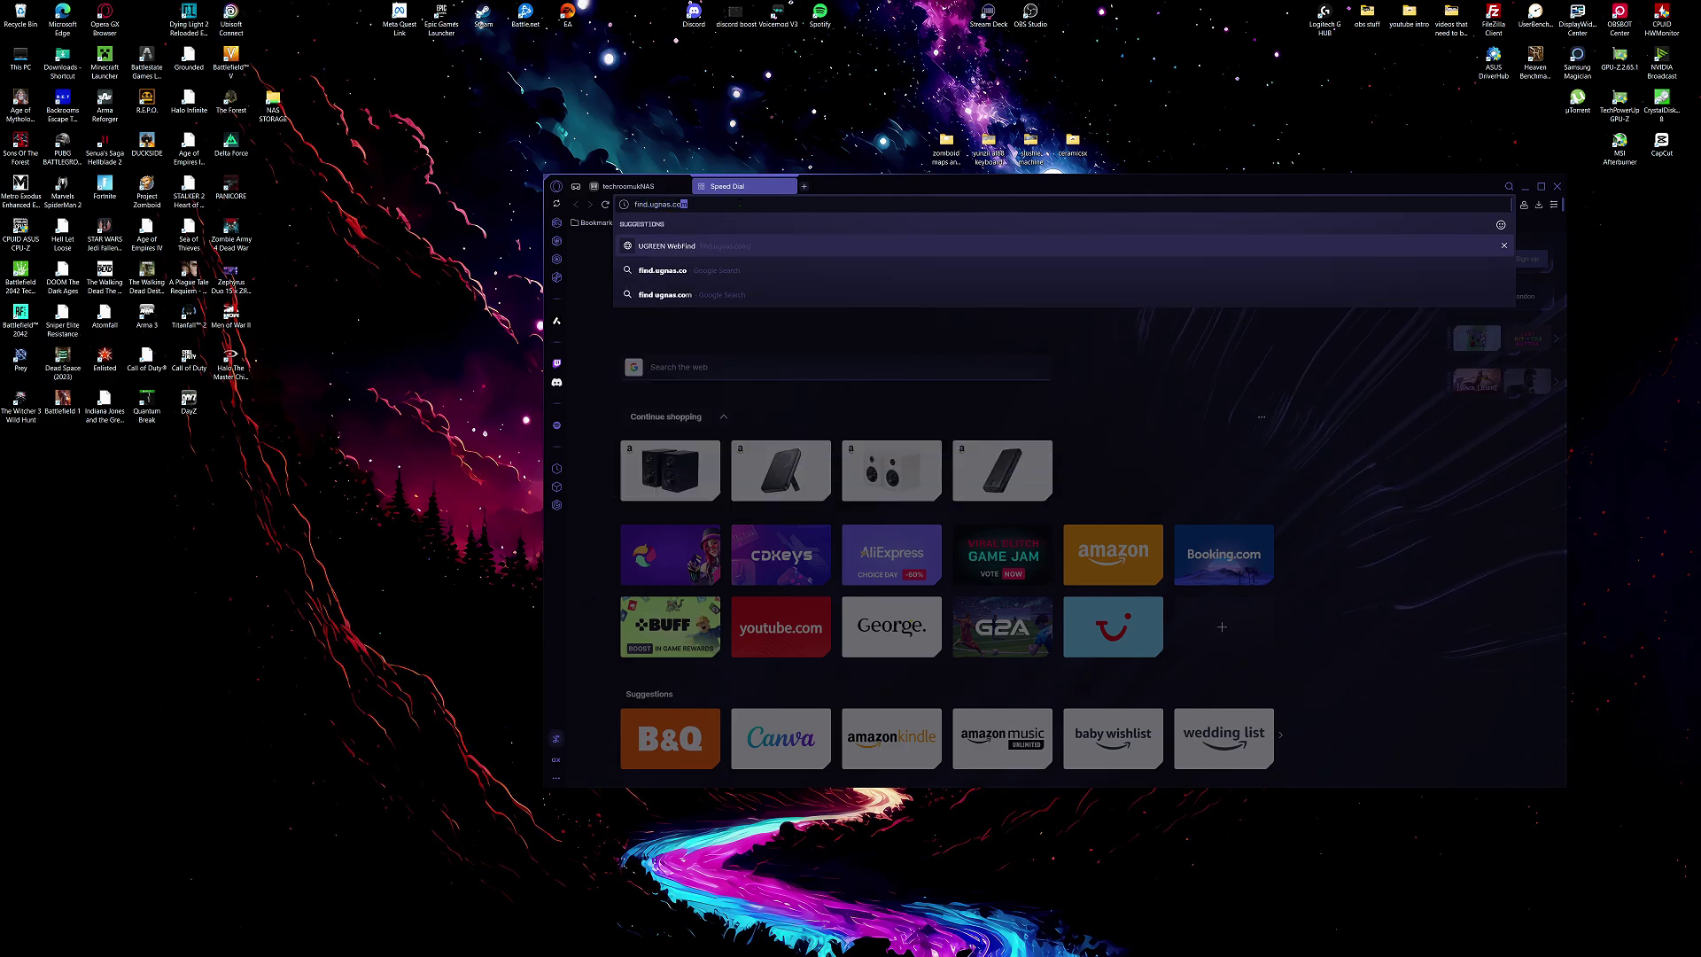
{"action": "key", "text": "Return"}
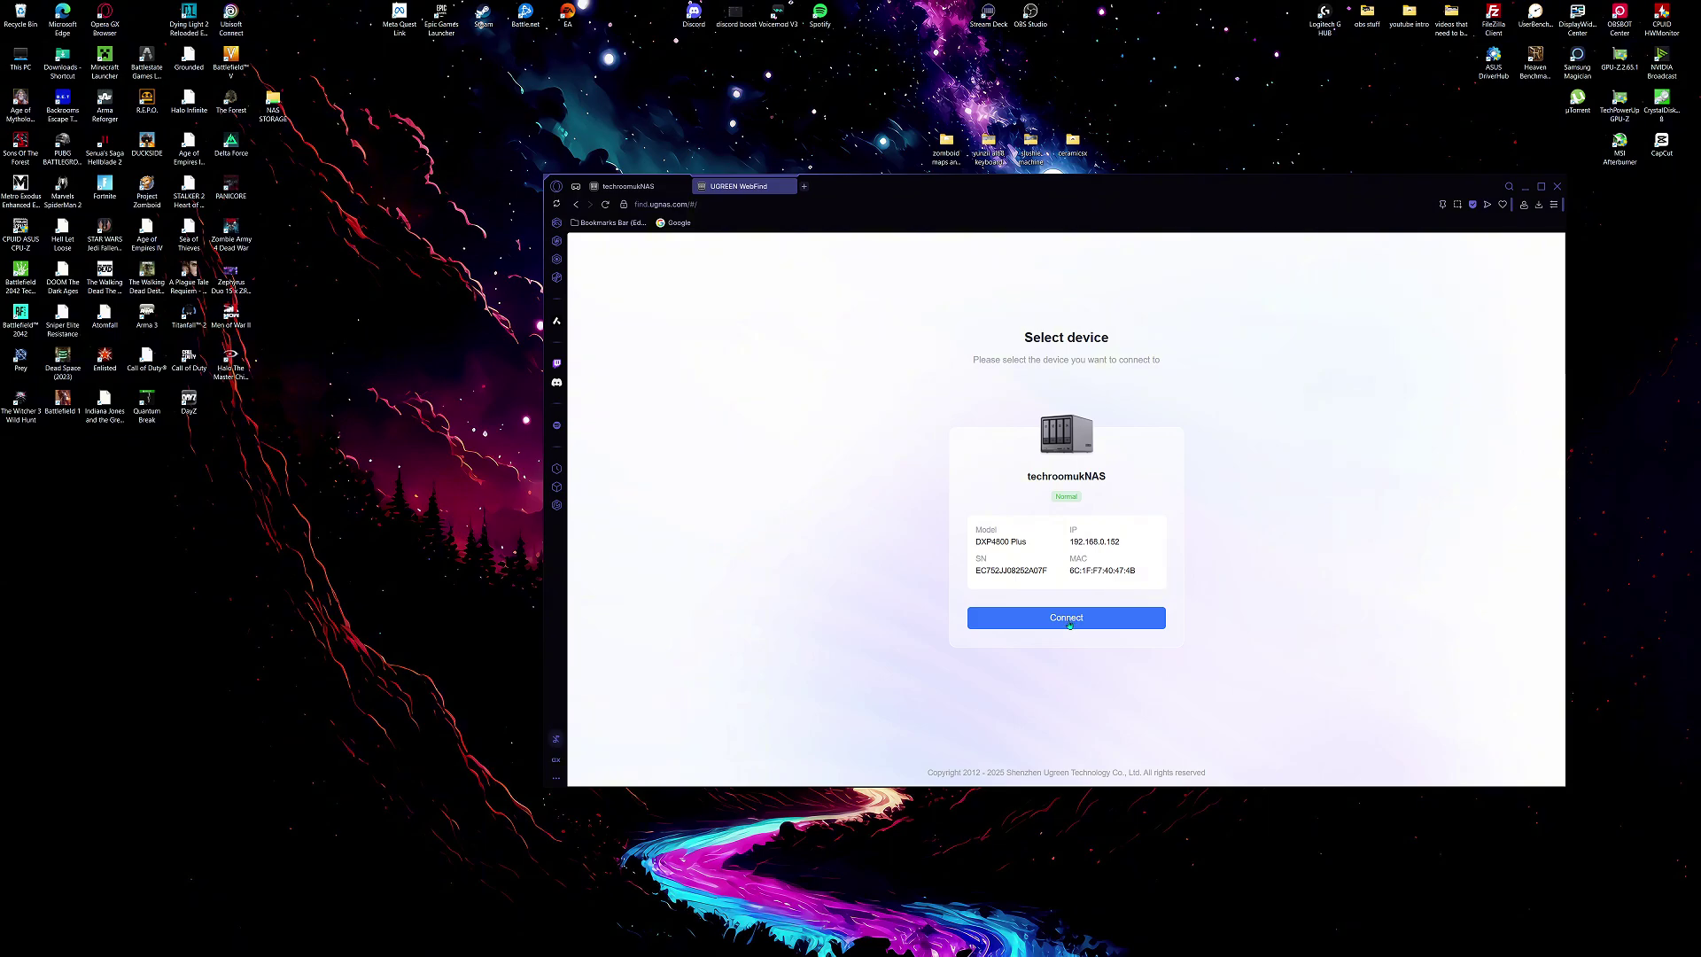
Step: Connect to the techroomukNAS device and open the Storage app's status overview
{"action": "left_click", "coordinate": [1069, 626]}
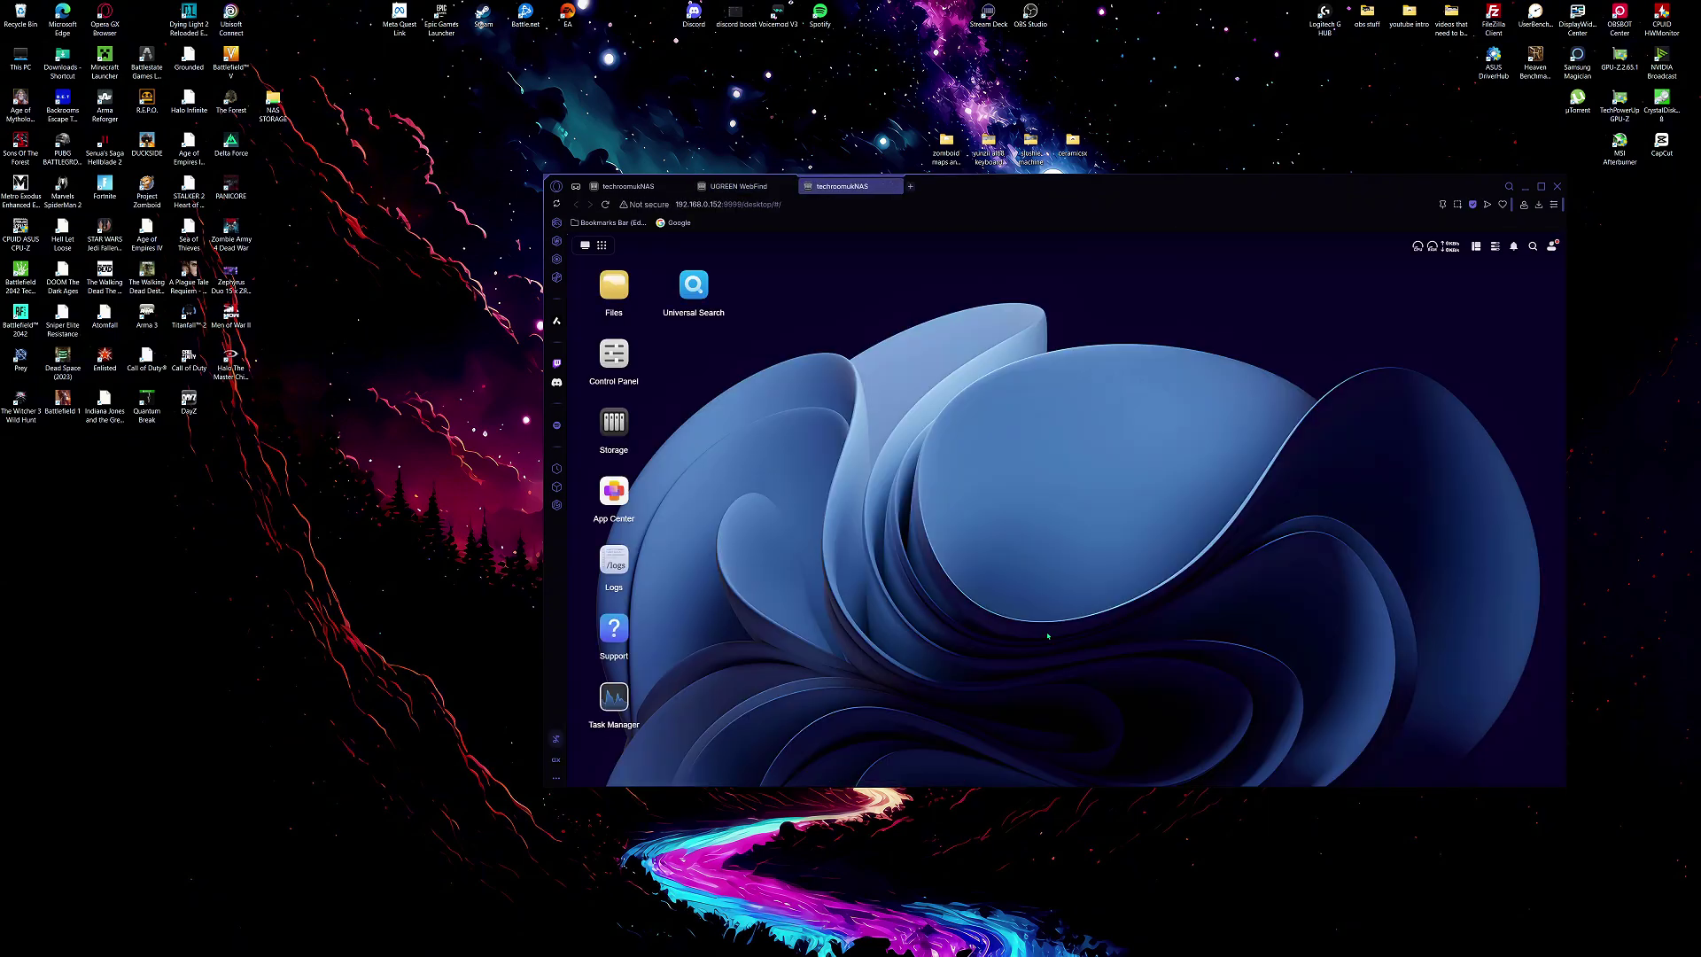
{"action": "left_click_drag", "start_coordinate": [1023, 187], "coordinate": [930, 177]}
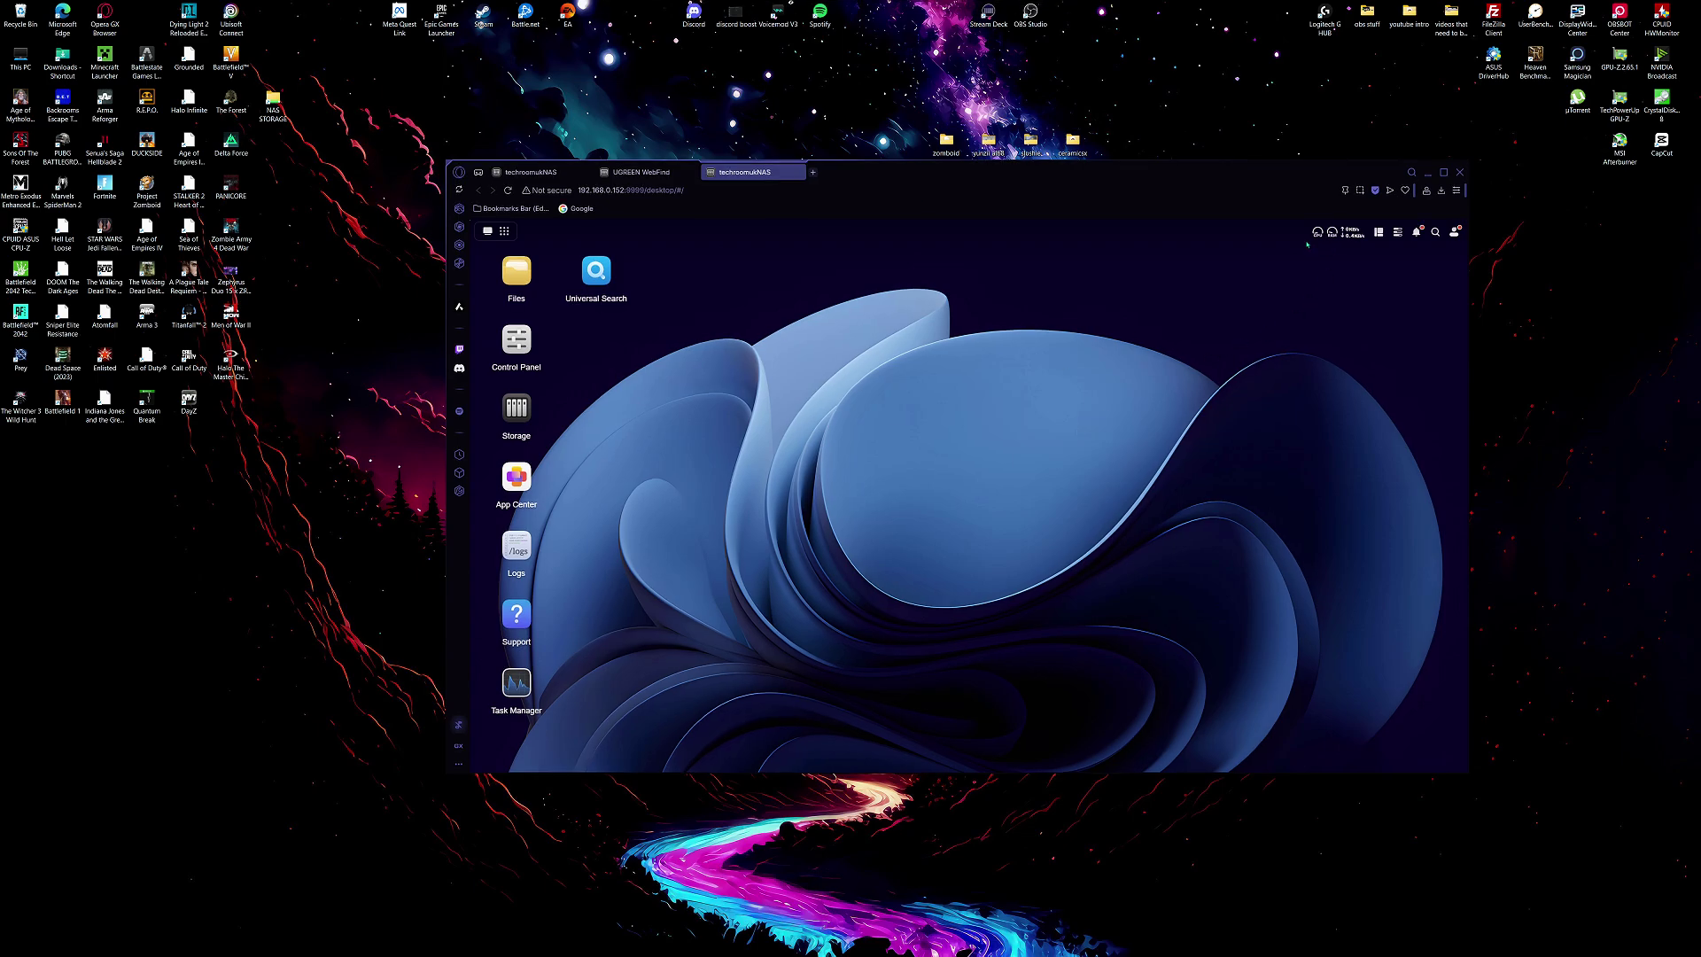
{"action": "mouse_move", "coordinate": [1323, 241]}
{"action": "left_click", "coordinate": [530, 422]}
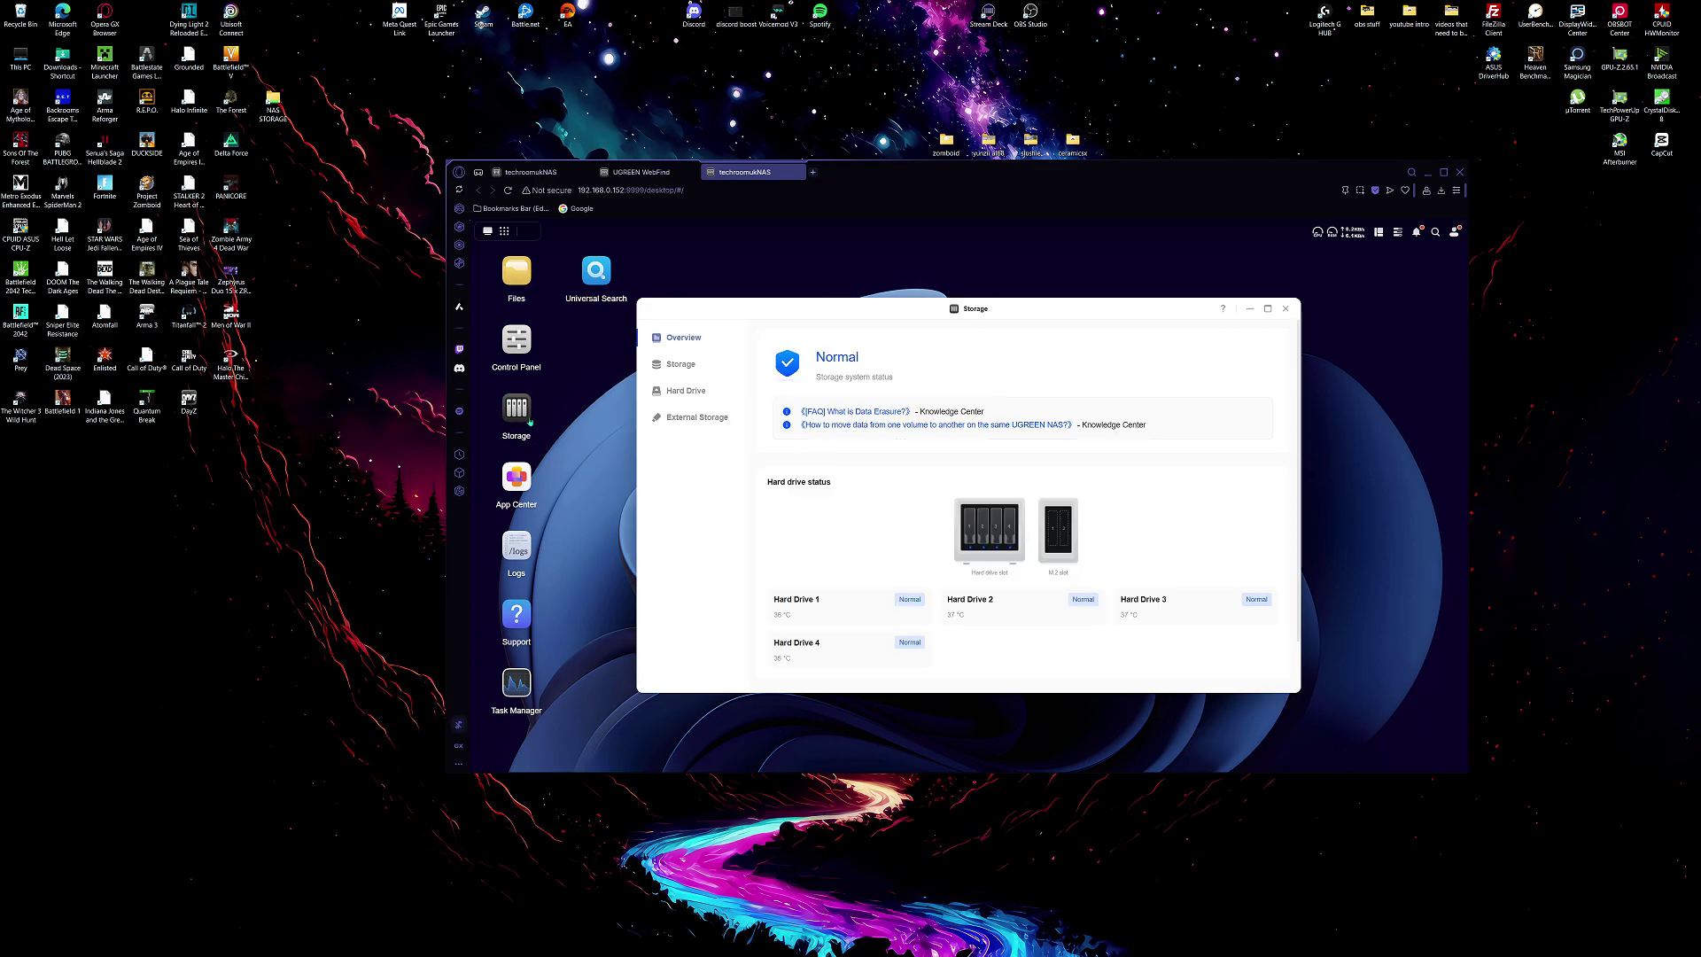
{"action": "scroll", "coordinate": [905, 517], "scroll_direction": "down", "scroll_amount": 1}
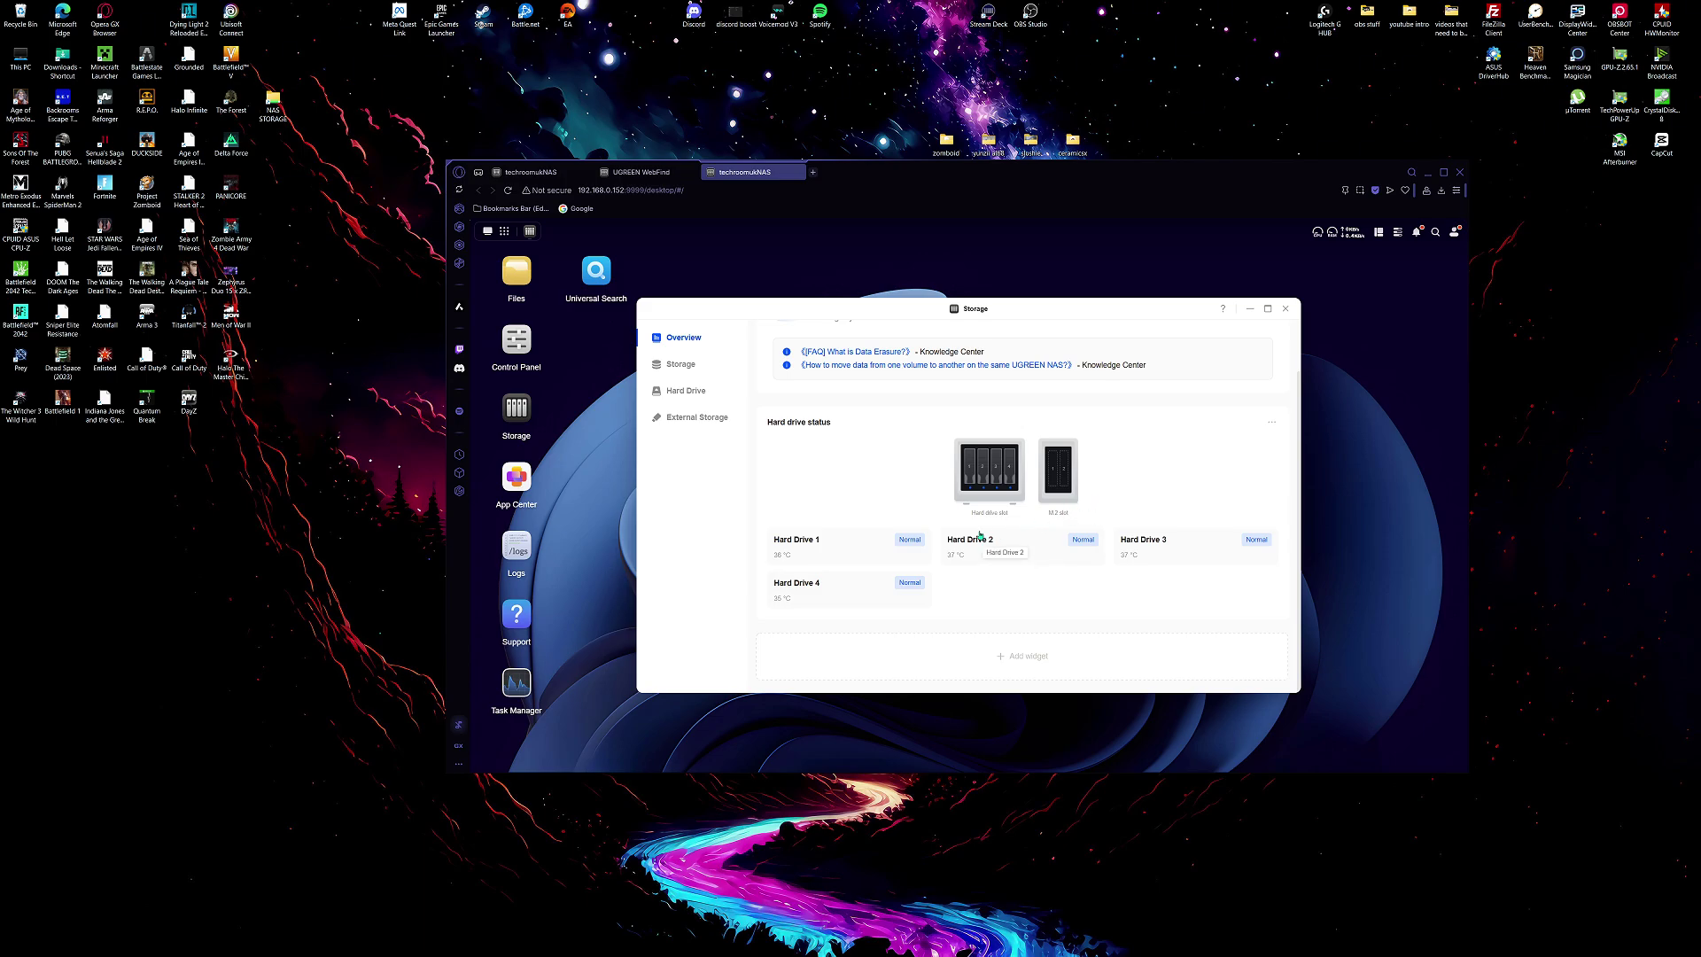
Step: Open the pool and volume page showing Storage Pool 1 and Volume 1, and check the Create options
{"action": "left_click", "coordinate": [691, 366]}
{"action": "left_click", "coordinate": [776, 364]}
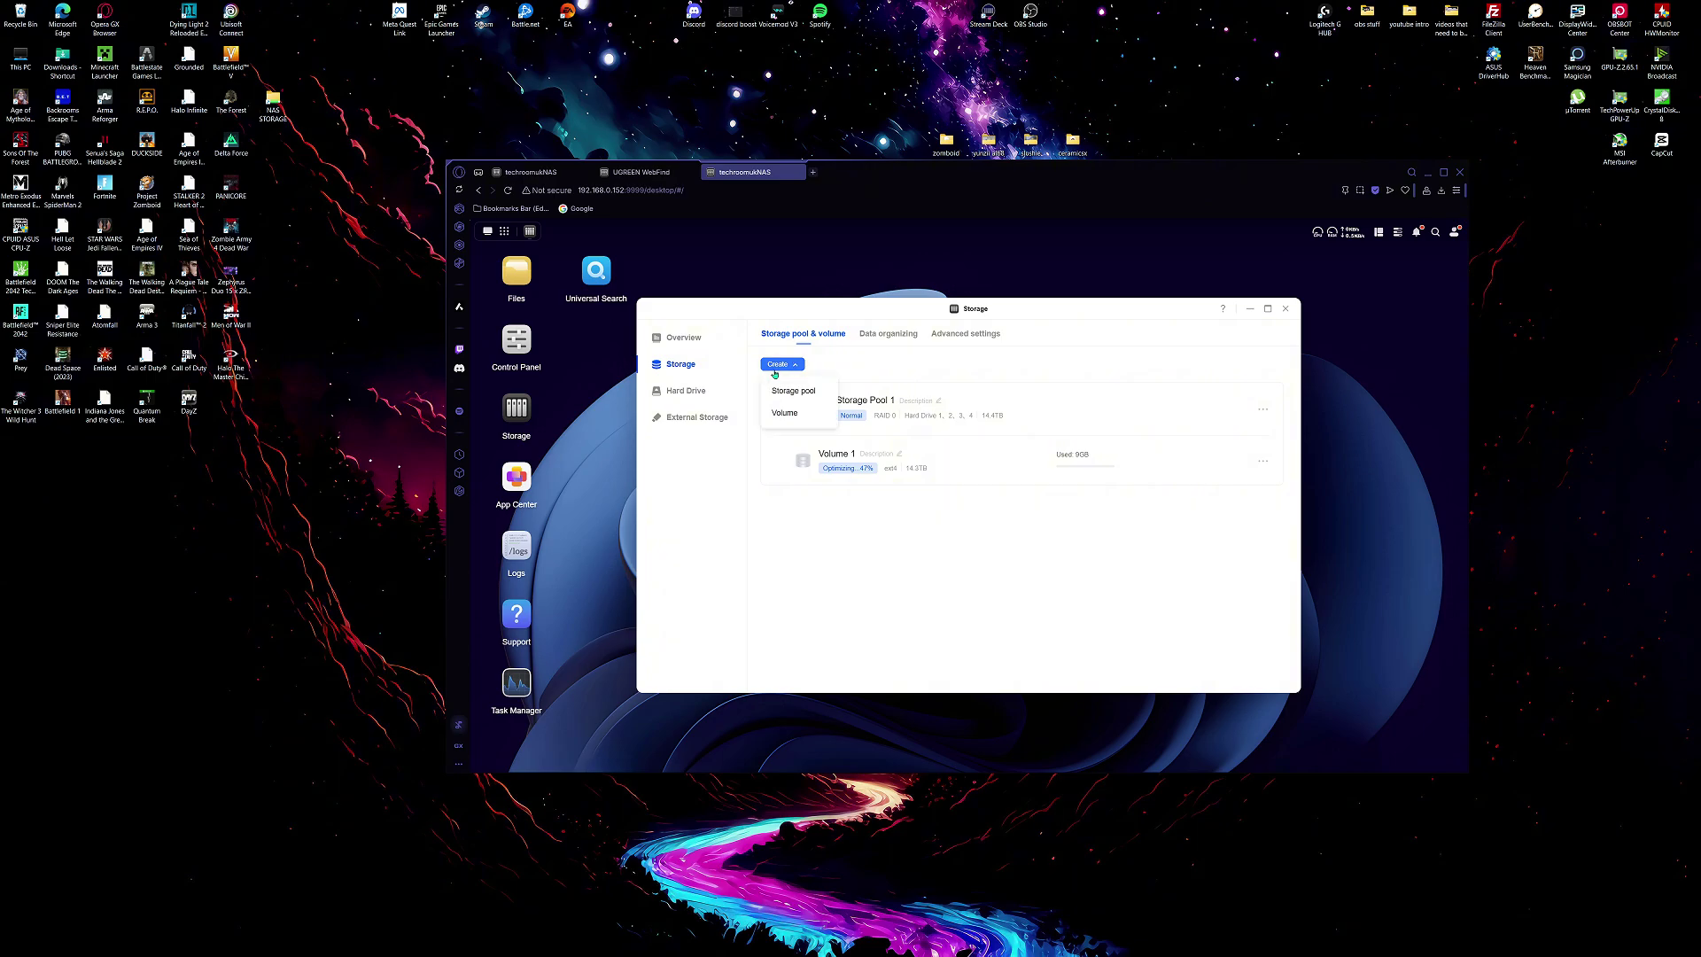
{"action": "left_click", "coordinate": [950, 367]}
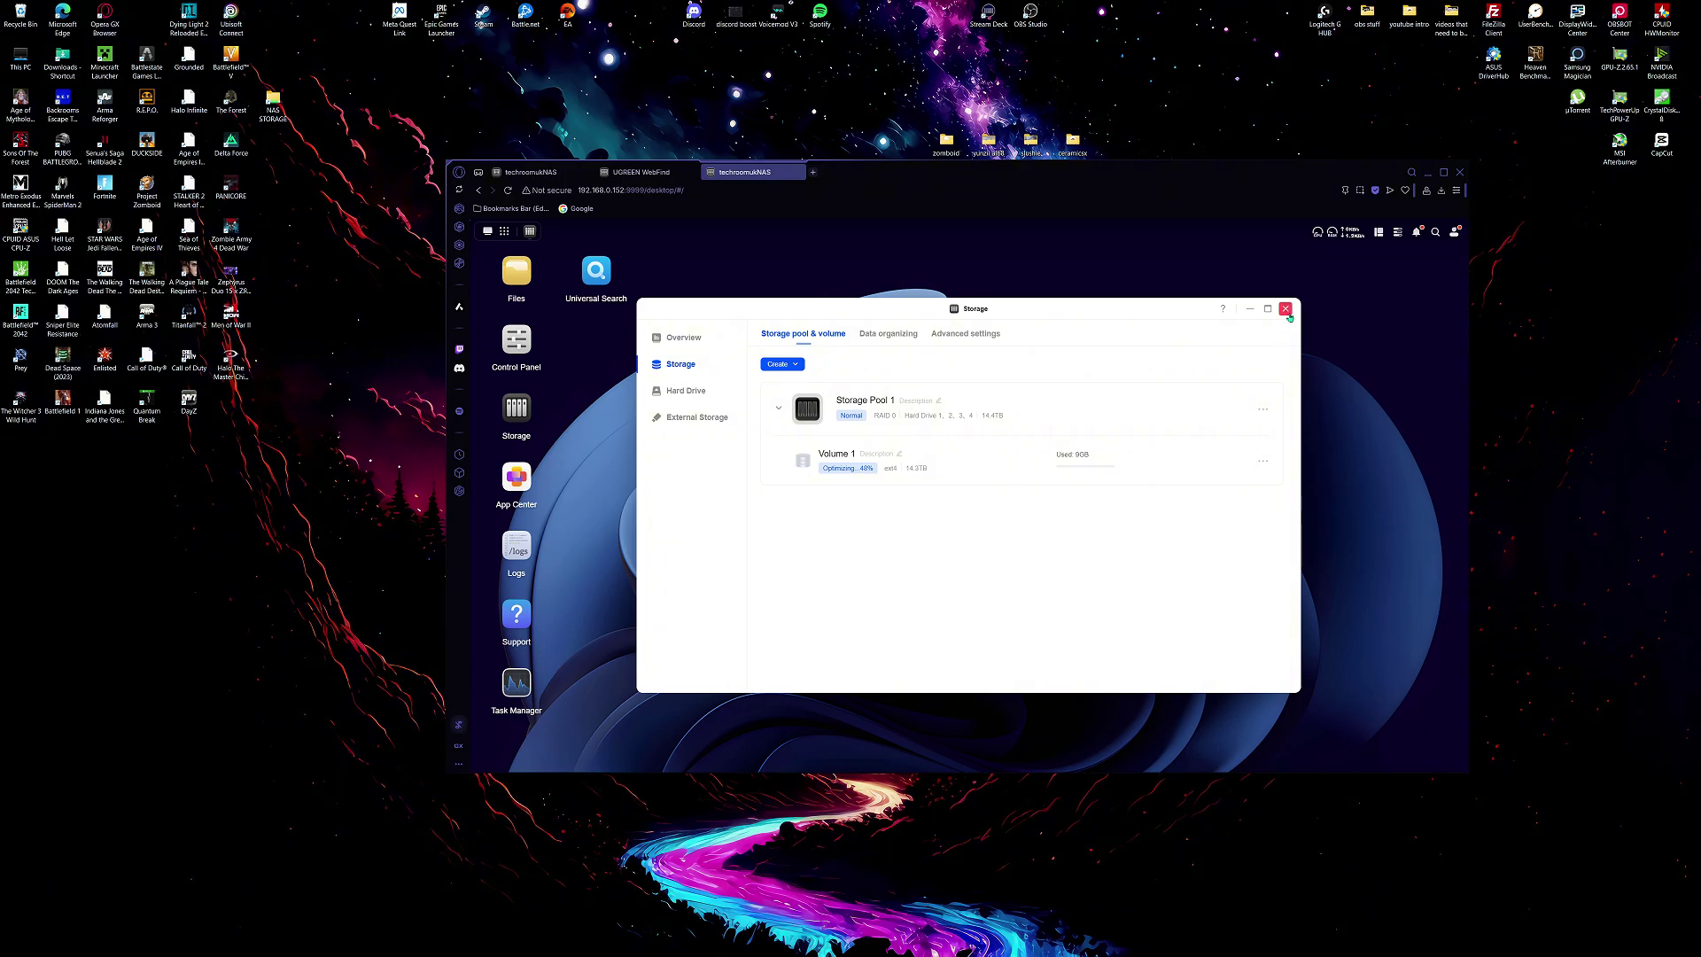
Step: Close the Storage window, check the Network devices in File Explorer, then close Explorer
{"action": "left_click", "coordinate": [1286, 310]}
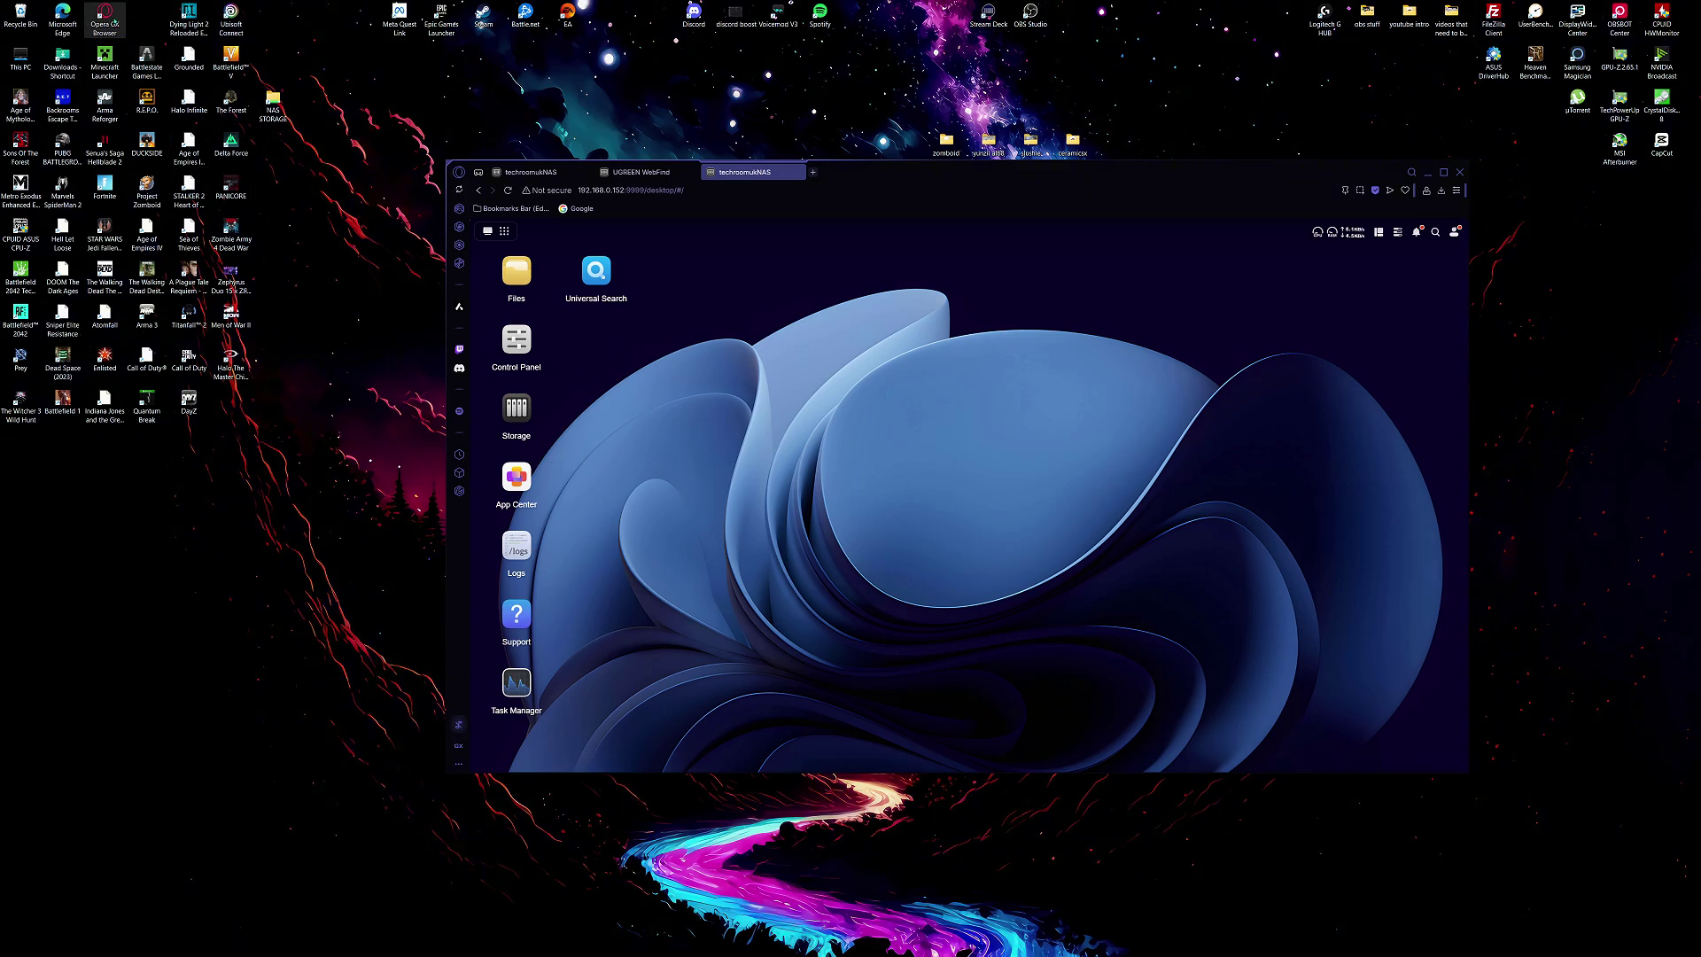
{"action": "double_click", "coordinate": [27, 66]}
{"action": "left_click", "coordinate": [595, 448]}
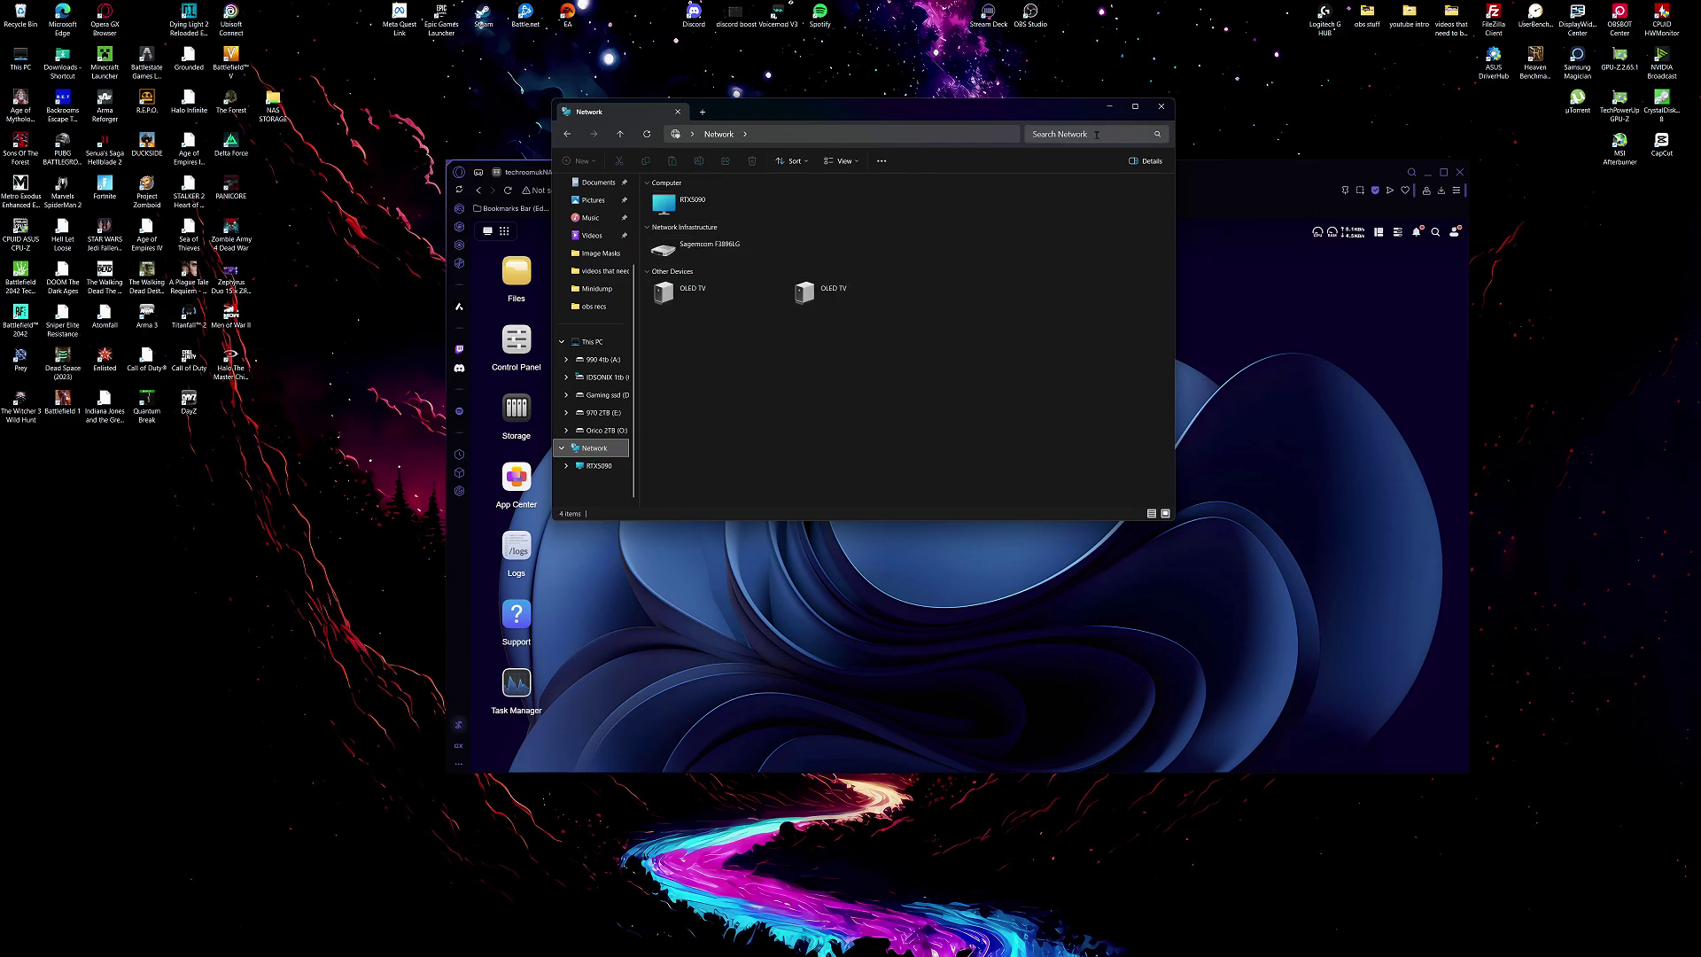
{"action": "left_click", "coordinate": [1162, 107]}
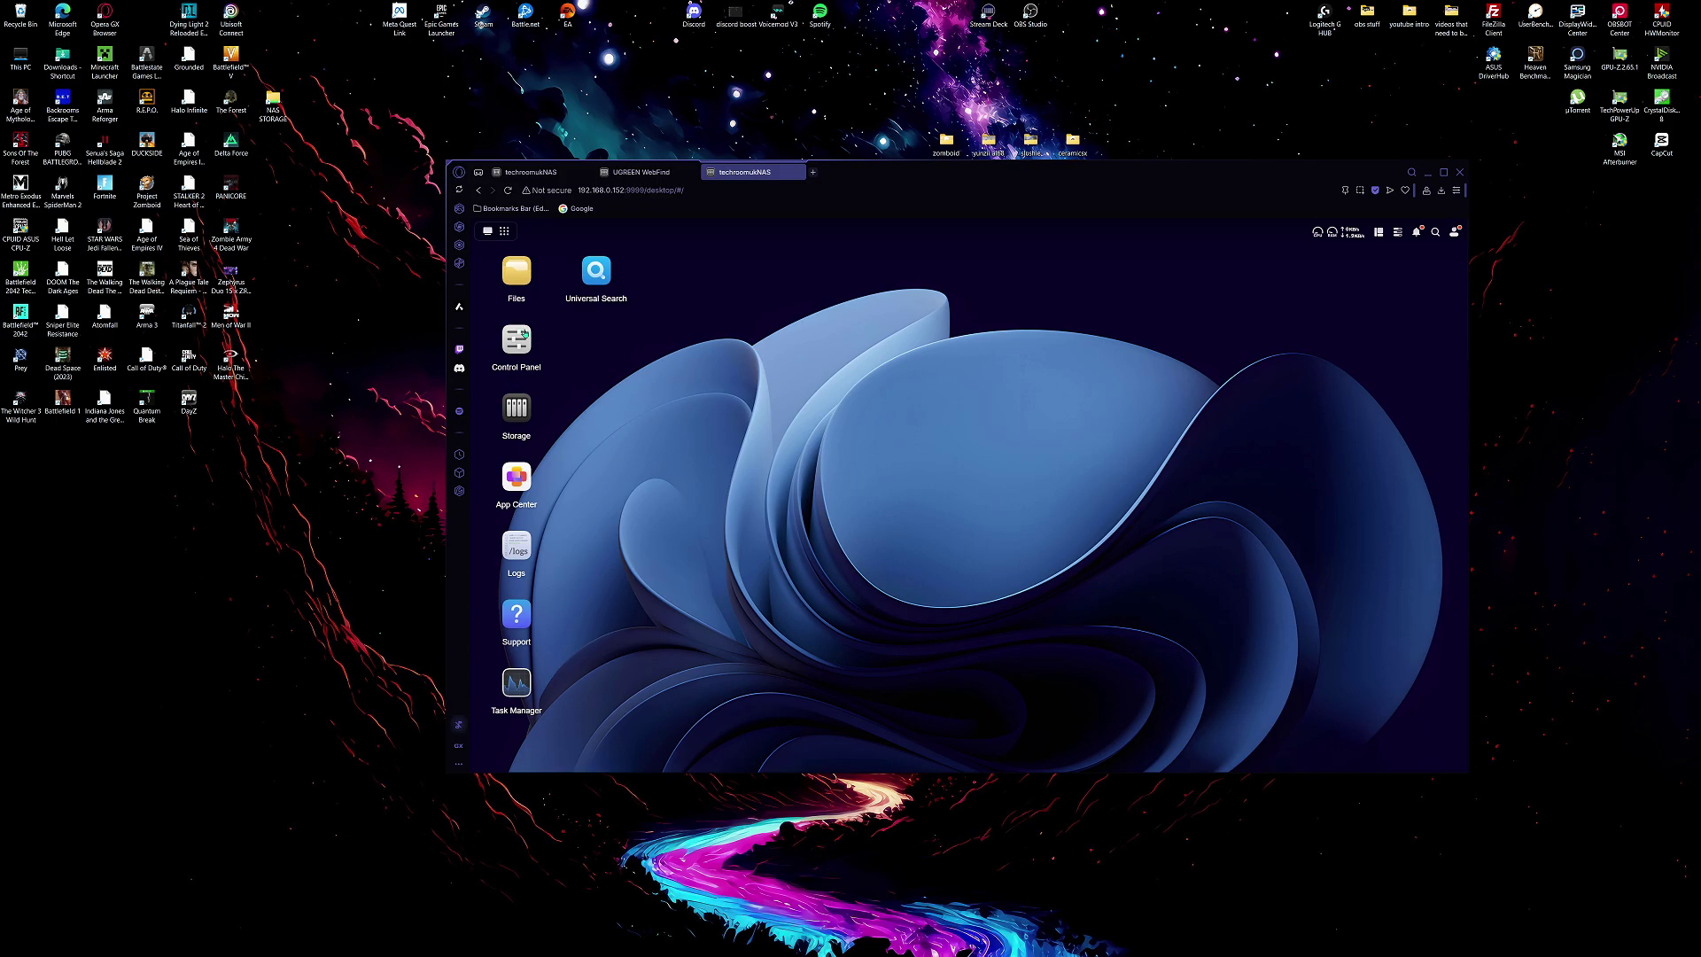
Step: Find Control Panel's File Service page and copy the SMB address \\192.168.0.152
{"action": "left_click", "coordinate": [517, 339]}
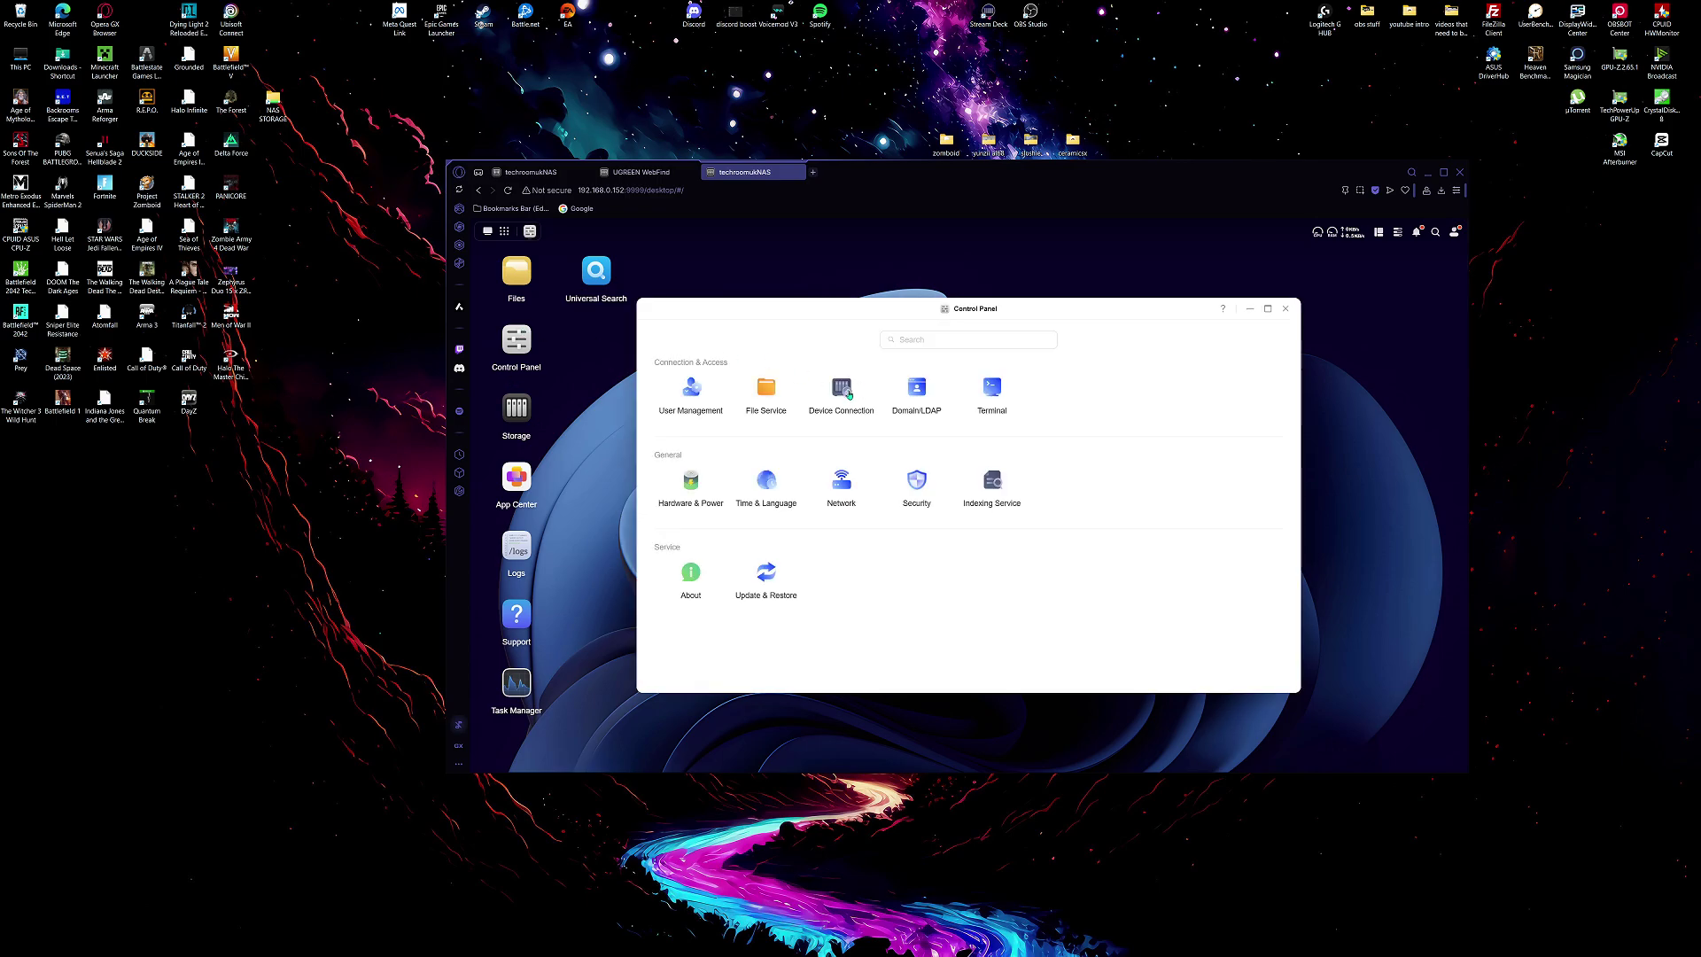
{"action": "left_click", "coordinate": [849, 393]}
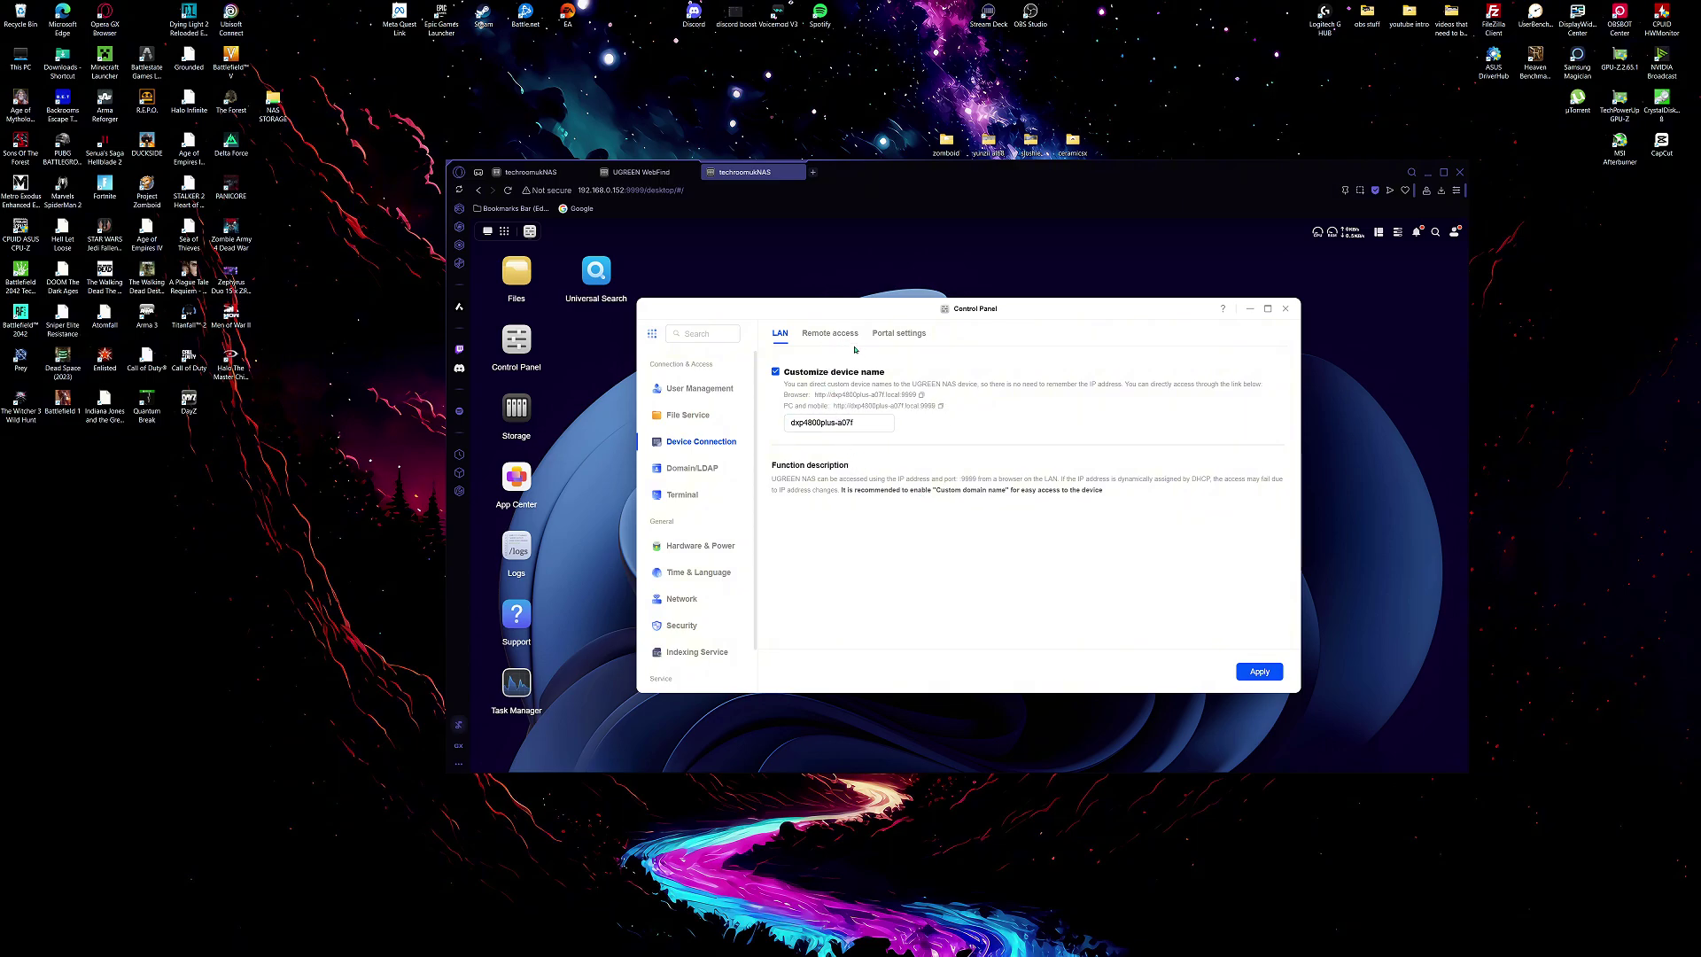
{"action": "left_click", "coordinate": [706, 393]}
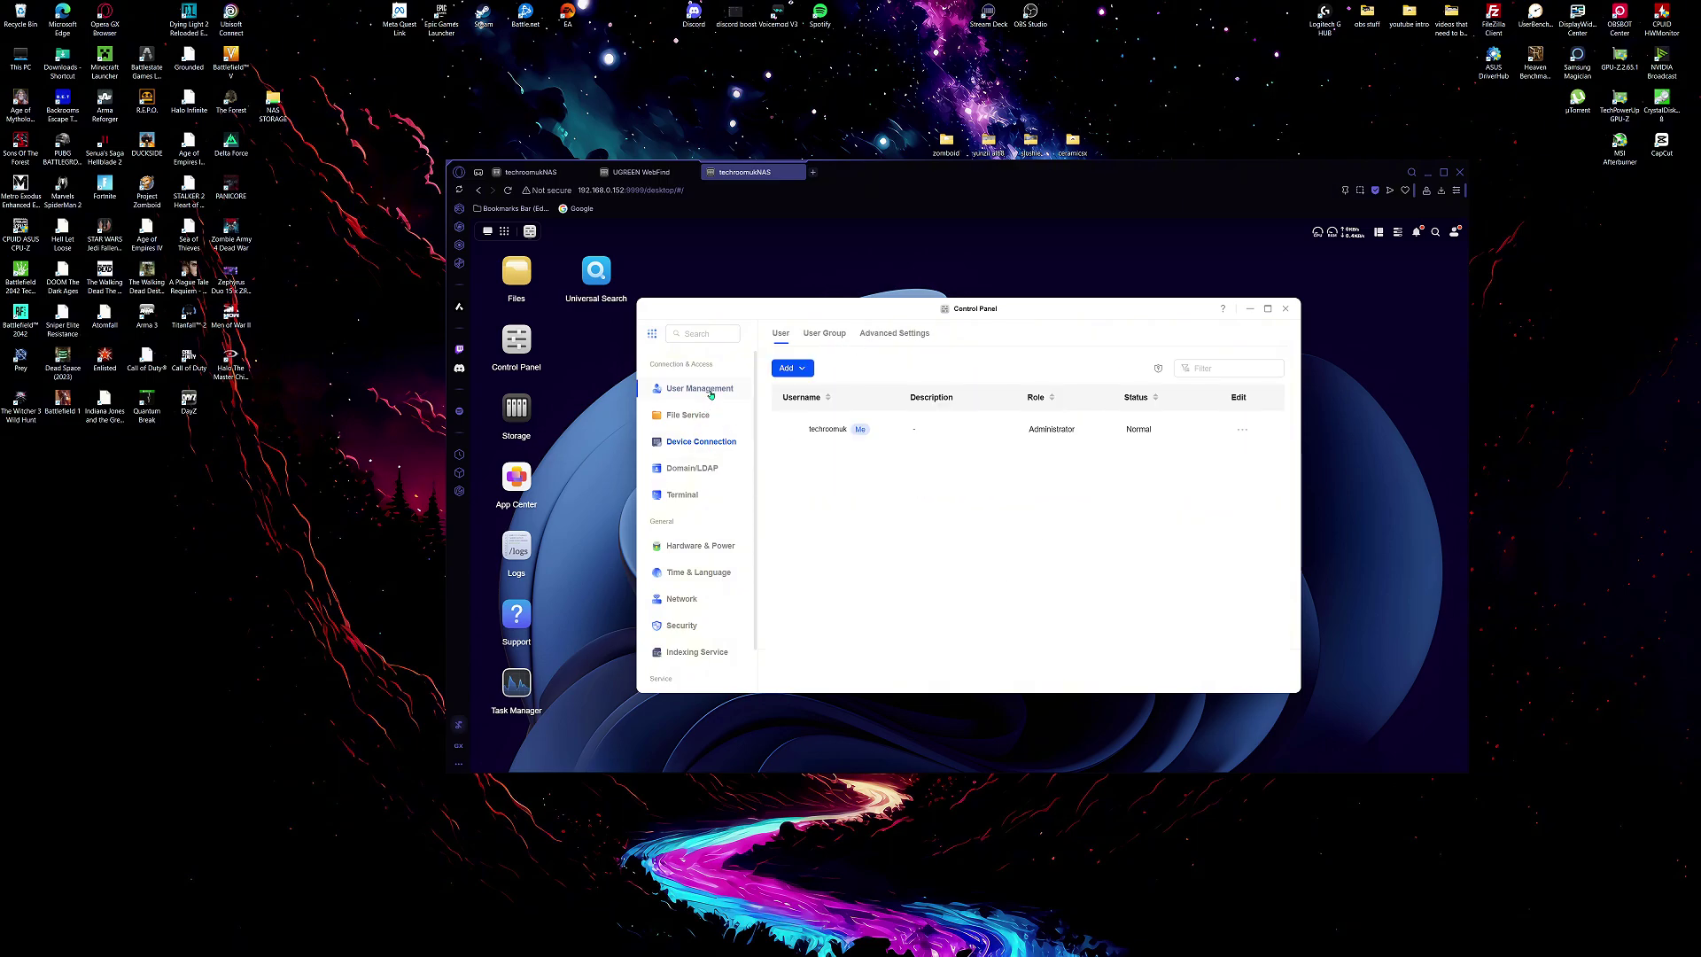
{"action": "left_click", "coordinate": [699, 473]}
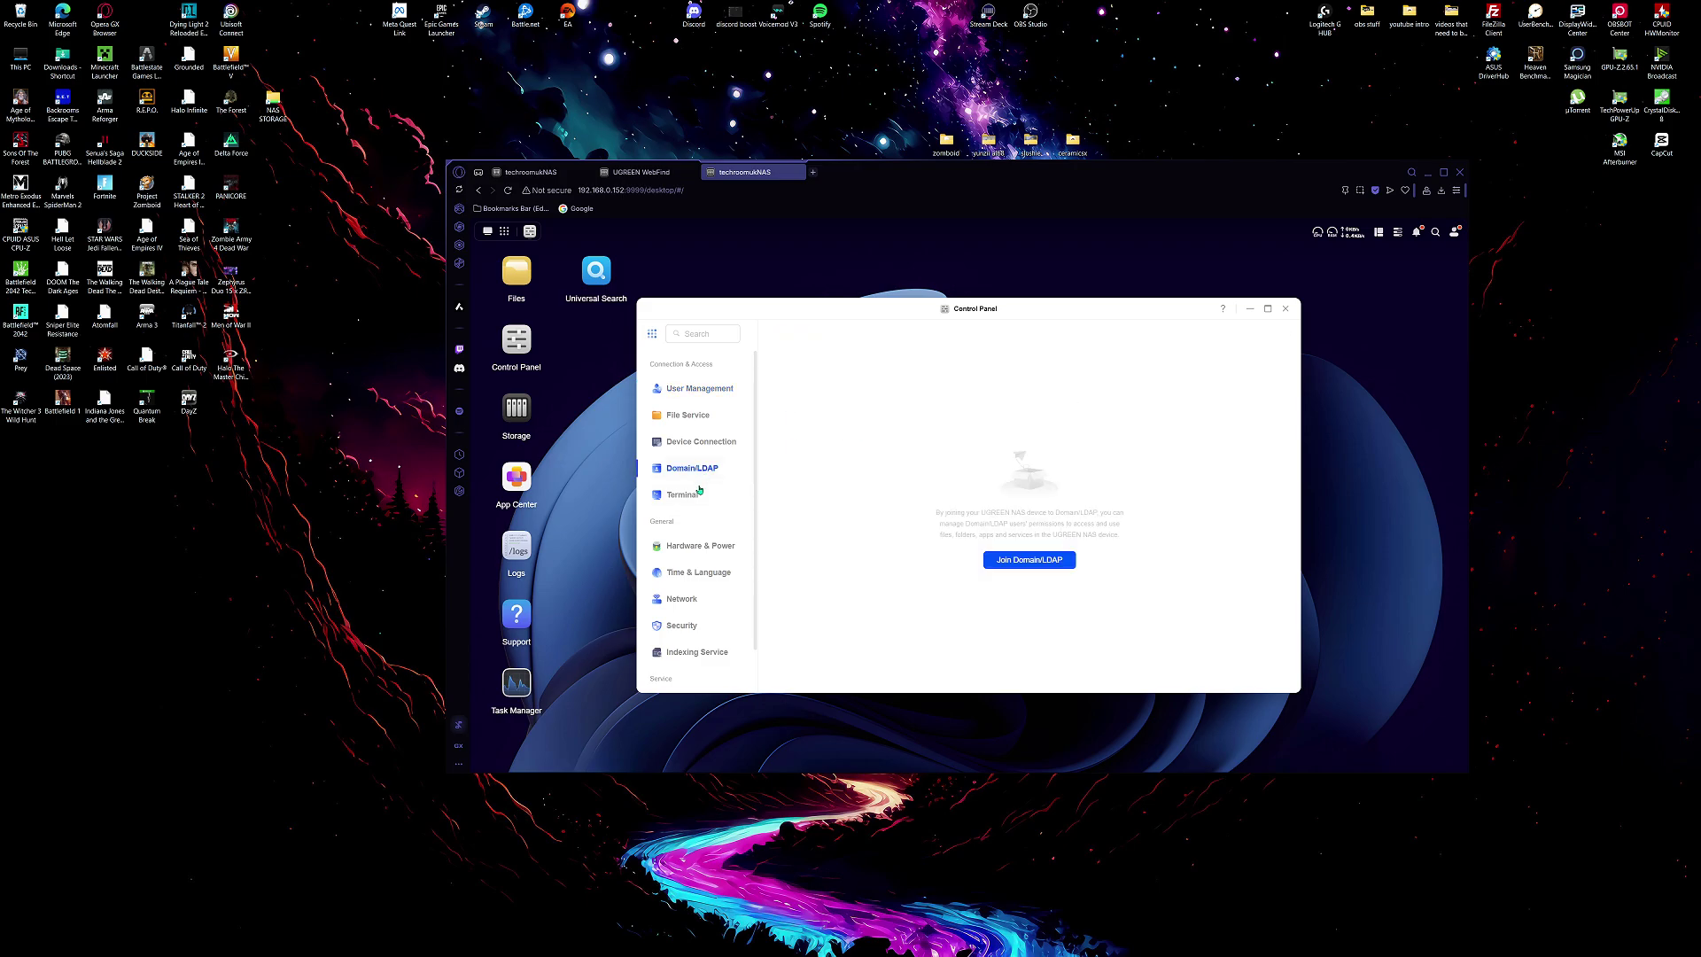
{"action": "left_click", "coordinate": [705, 441]}
{"action": "left_click", "coordinate": [711, 415]}
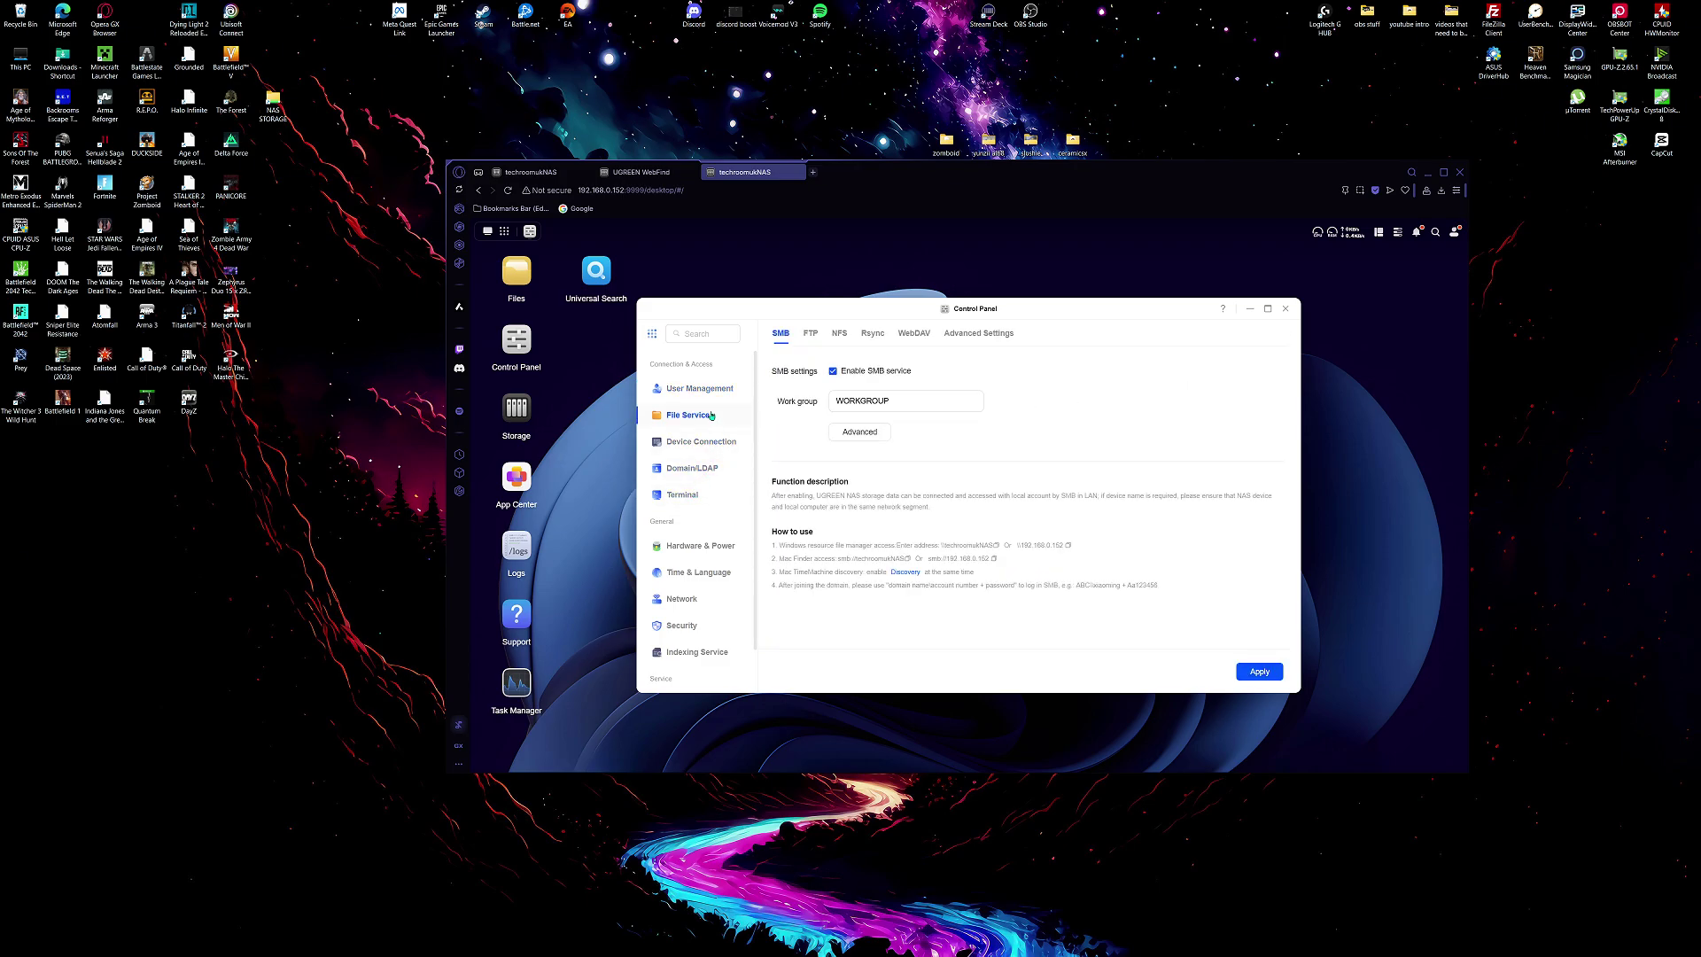
{"action": "left_click", "coordinate": [1069, 548]}
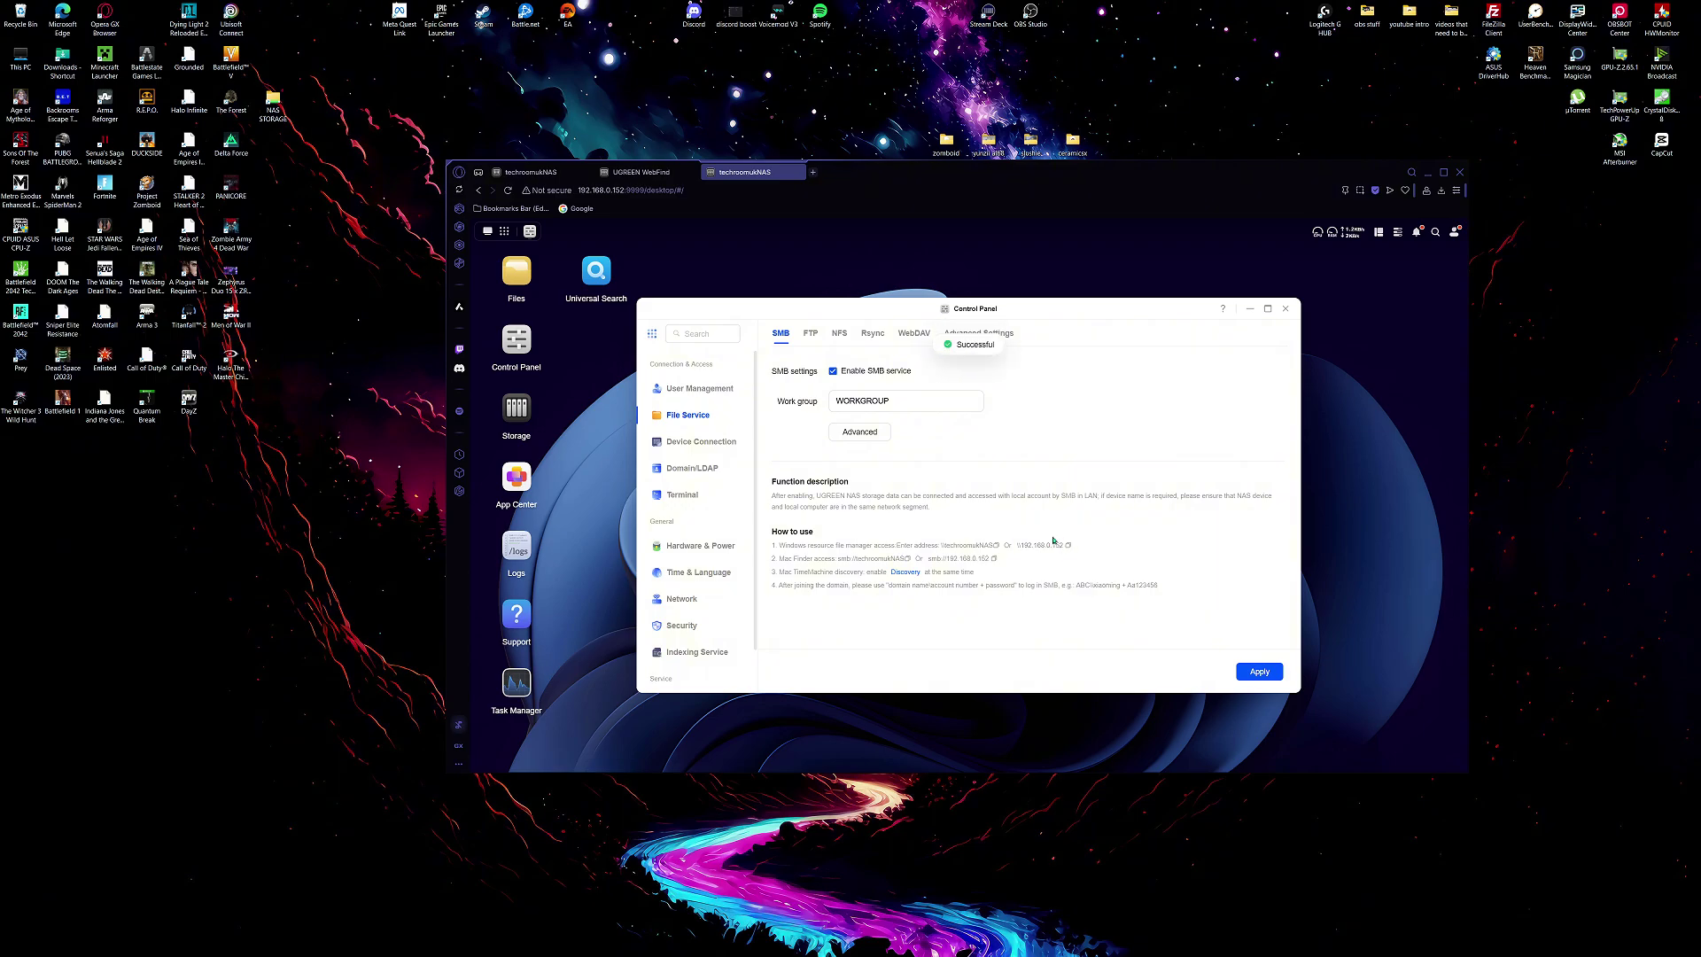
Step: Browse File Explorer to \\192.168.0.152 and open the nas storage share
{"action": "mouse_move", "coordinate": [886, 953]}
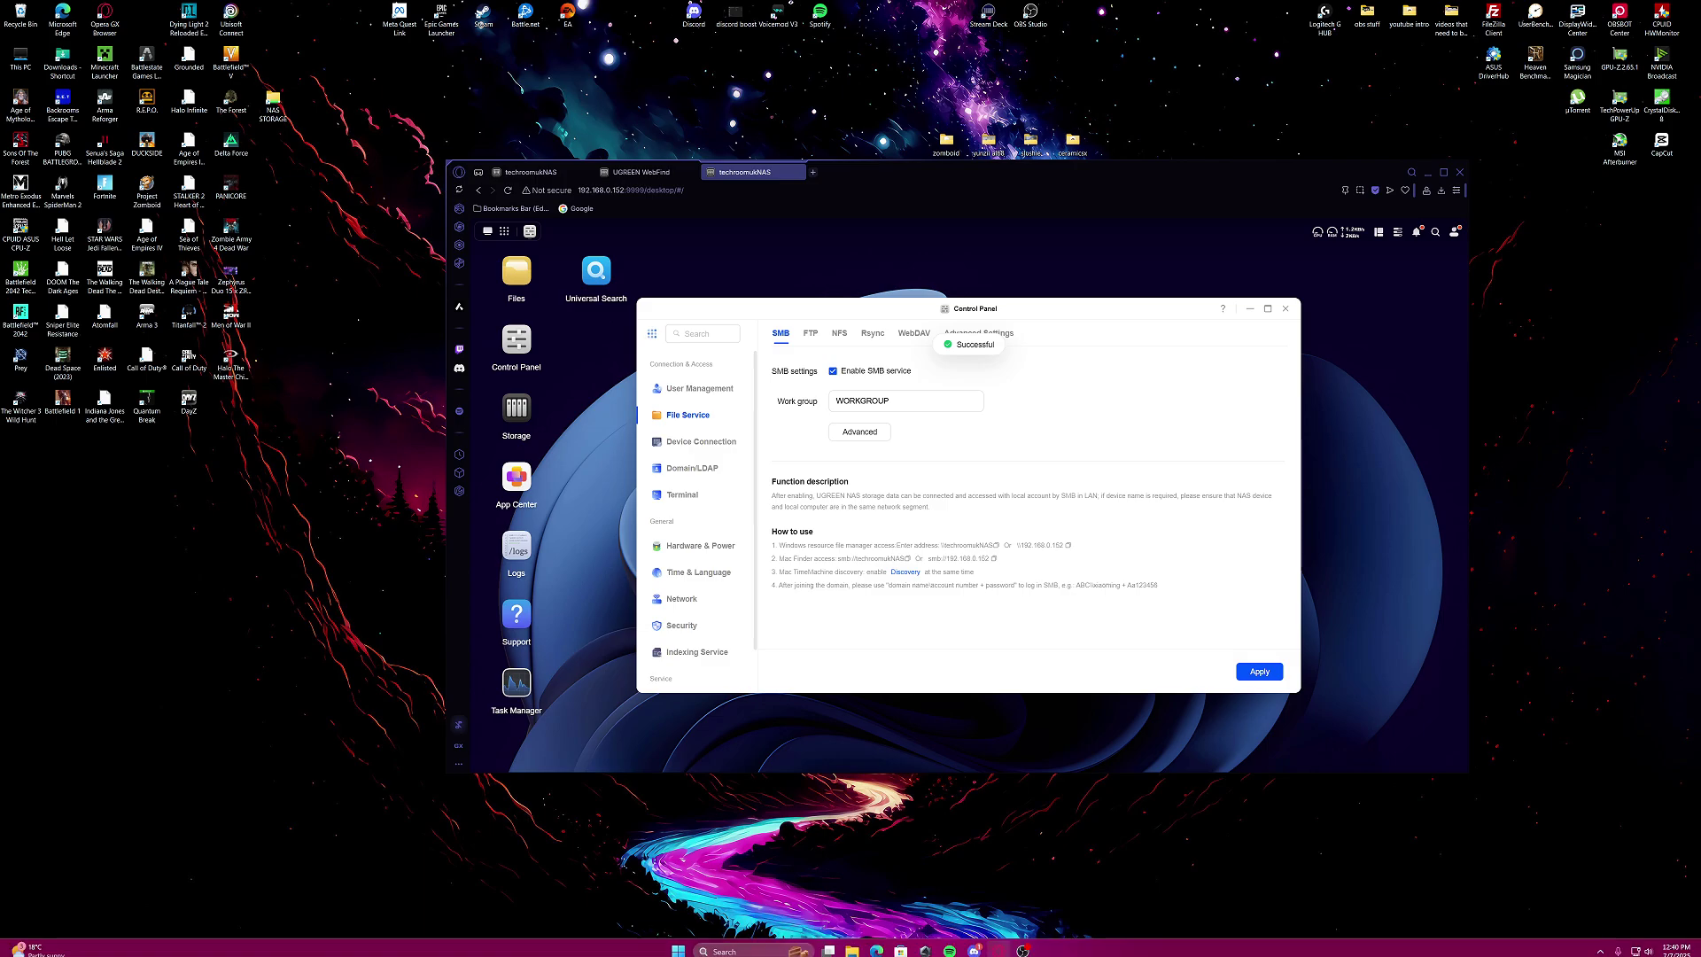
{"action": "left_click", "coordinate": [829, 944]}
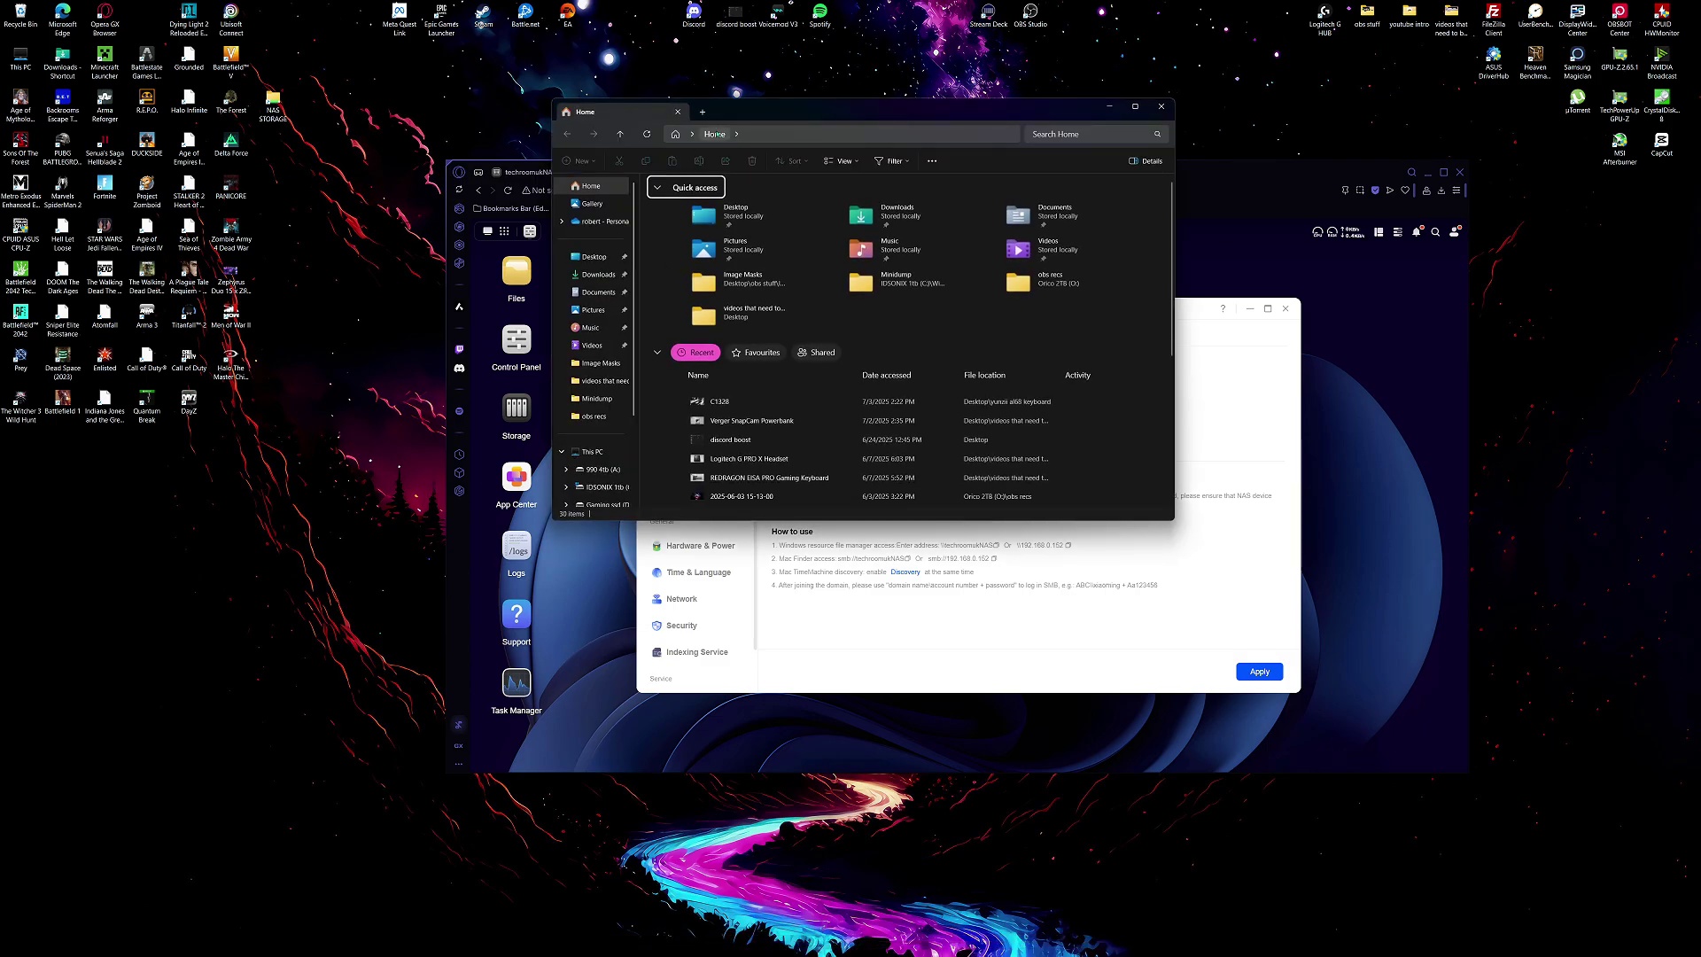
{"action": "left_click", "coordinate": [760, 133]}
{"action": "key", "text": "ctrl+v"}
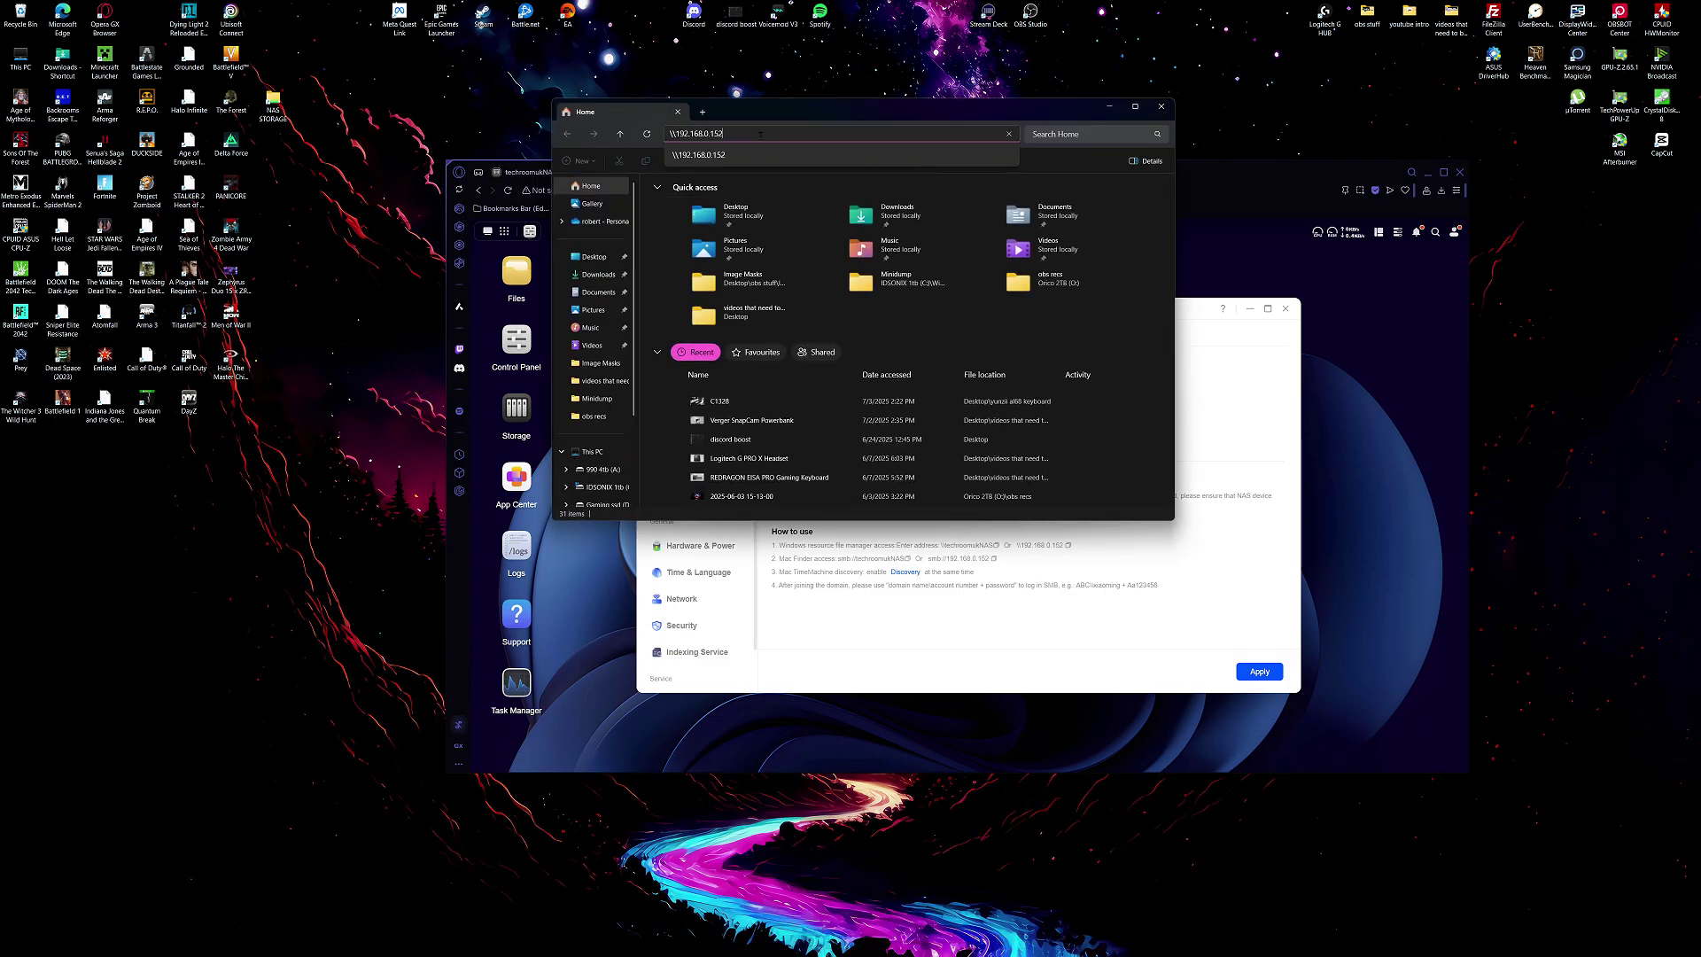
{"action": "key", "text": "Return"}
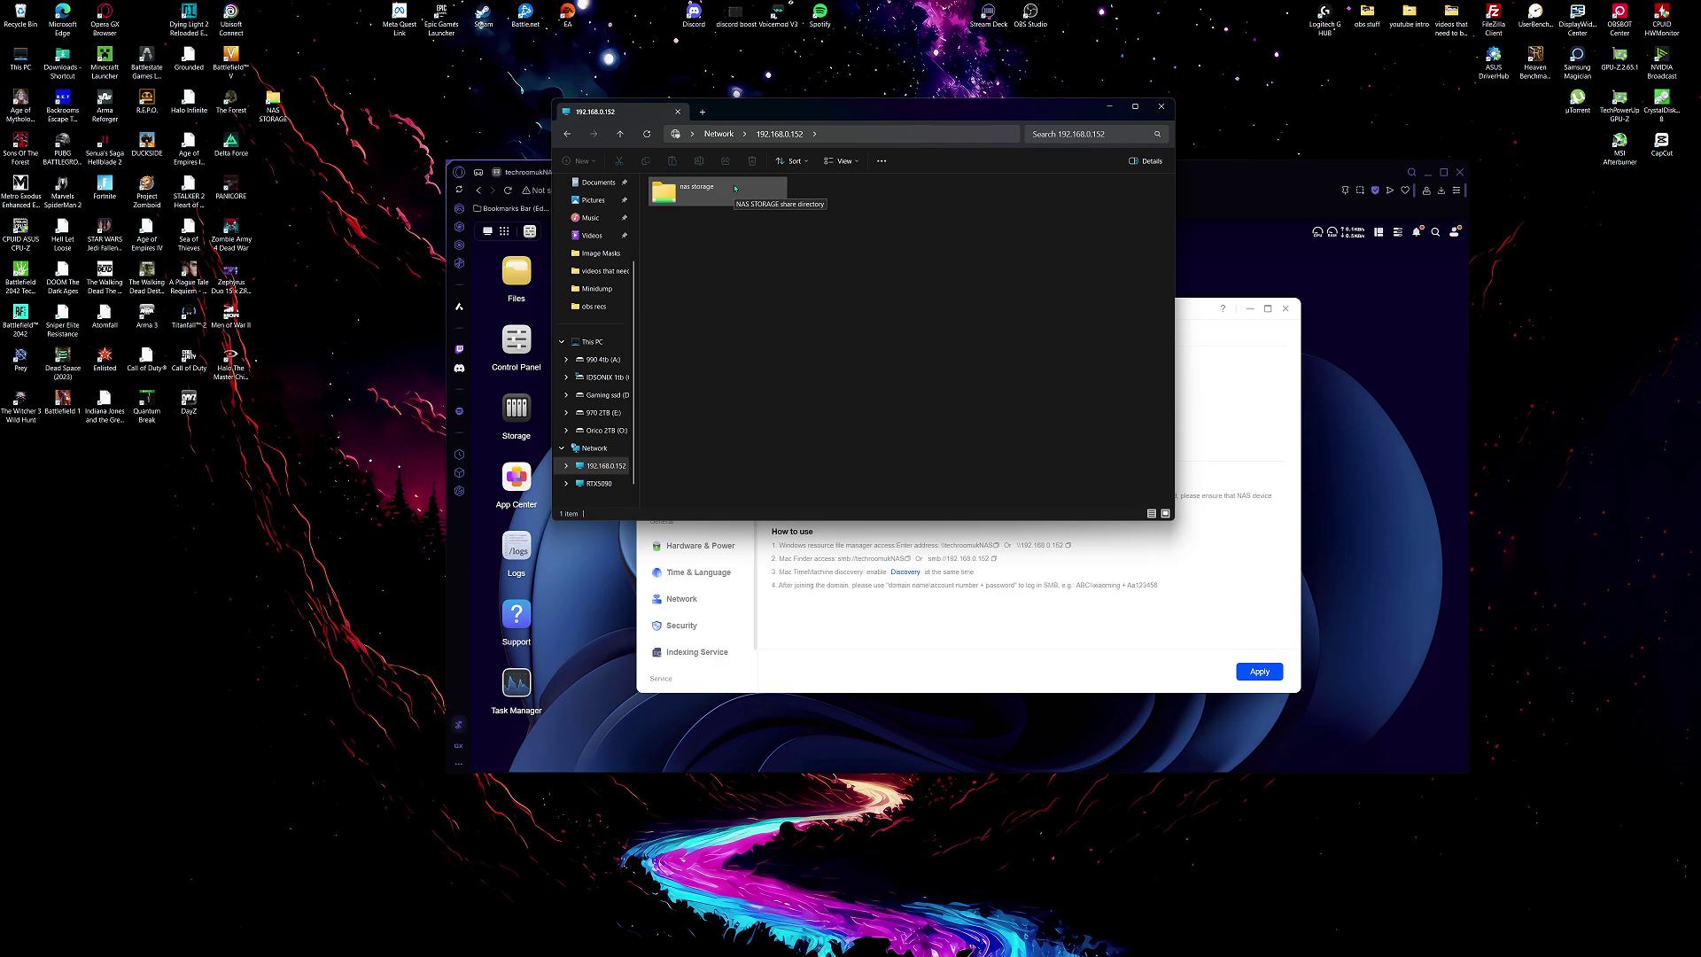
{"action": "double_click", "coordinate": [735, 188]}
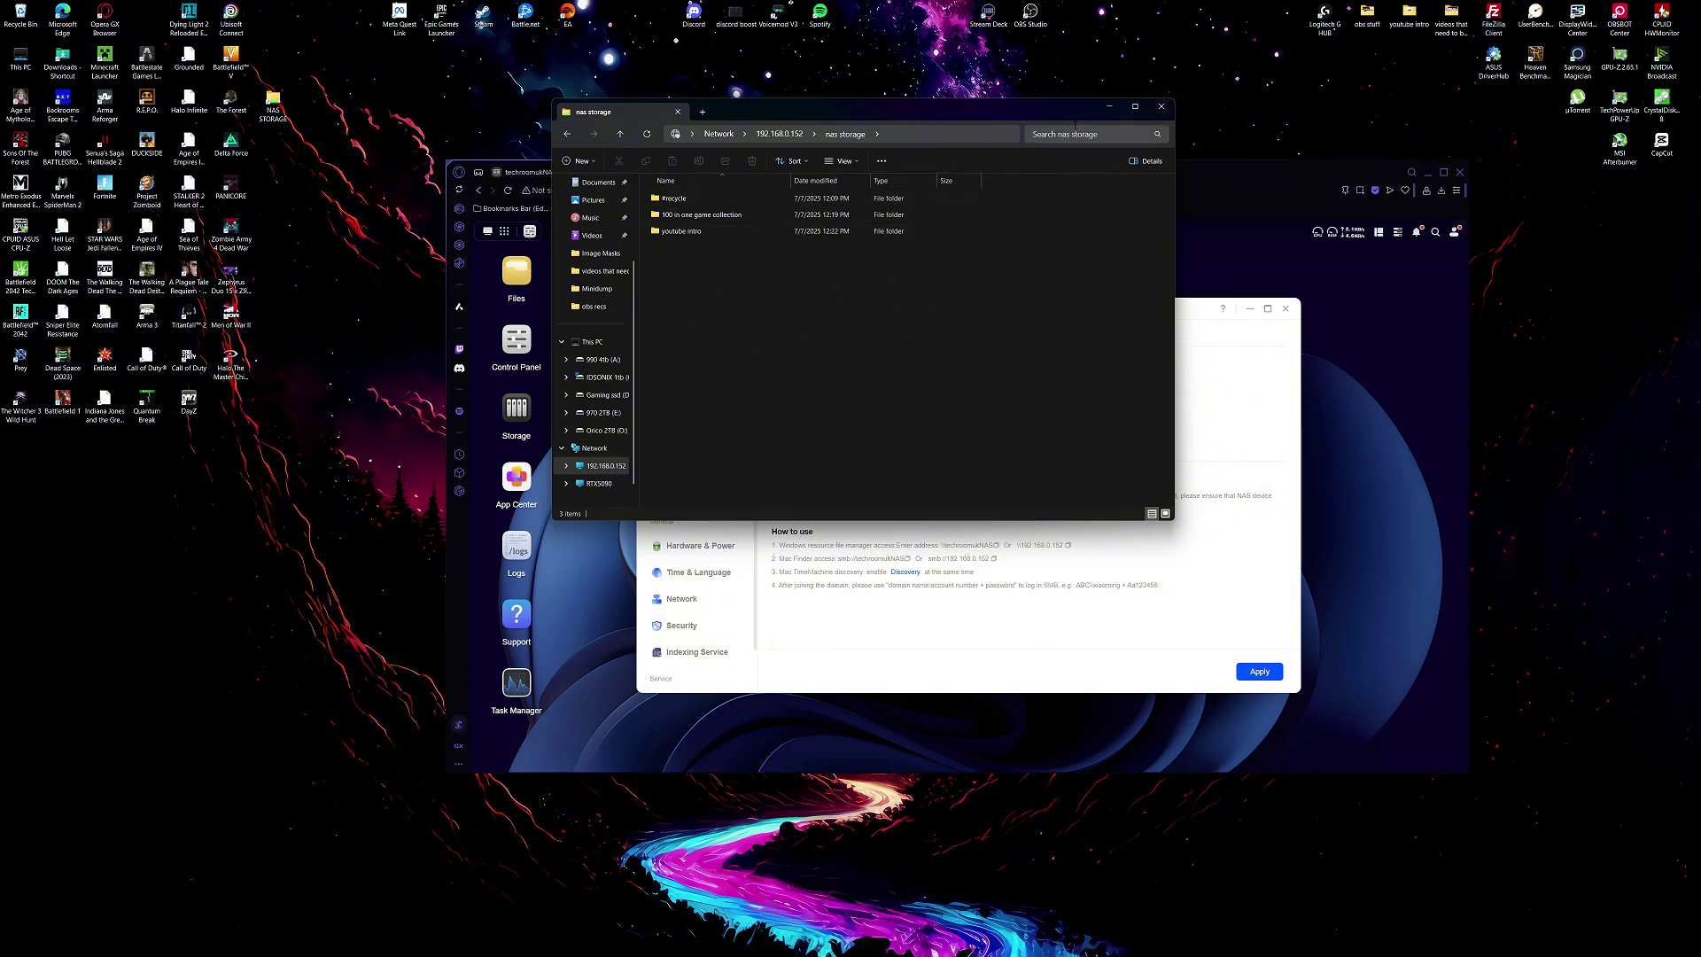
Step: Reopen the nas storage share in a fresh window and close the NAS control panel
{"action": "left_click", "coordinate": [1162, 106]}
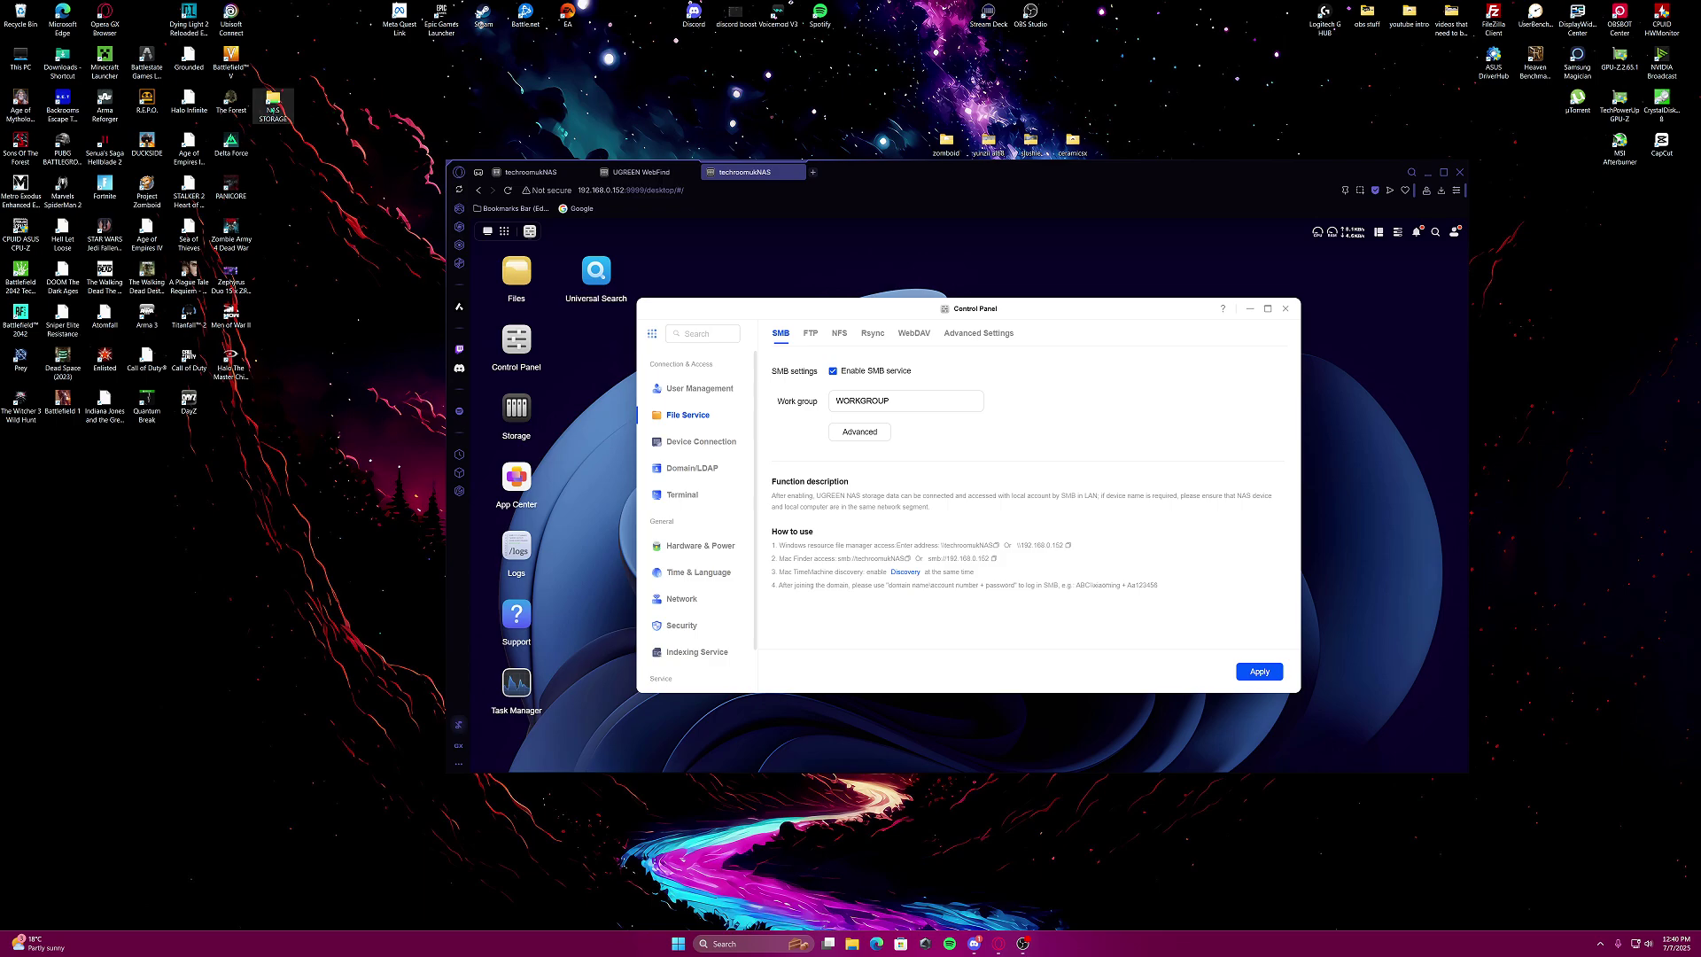
{"action": "double_click", "coordinate": [273, 102]}
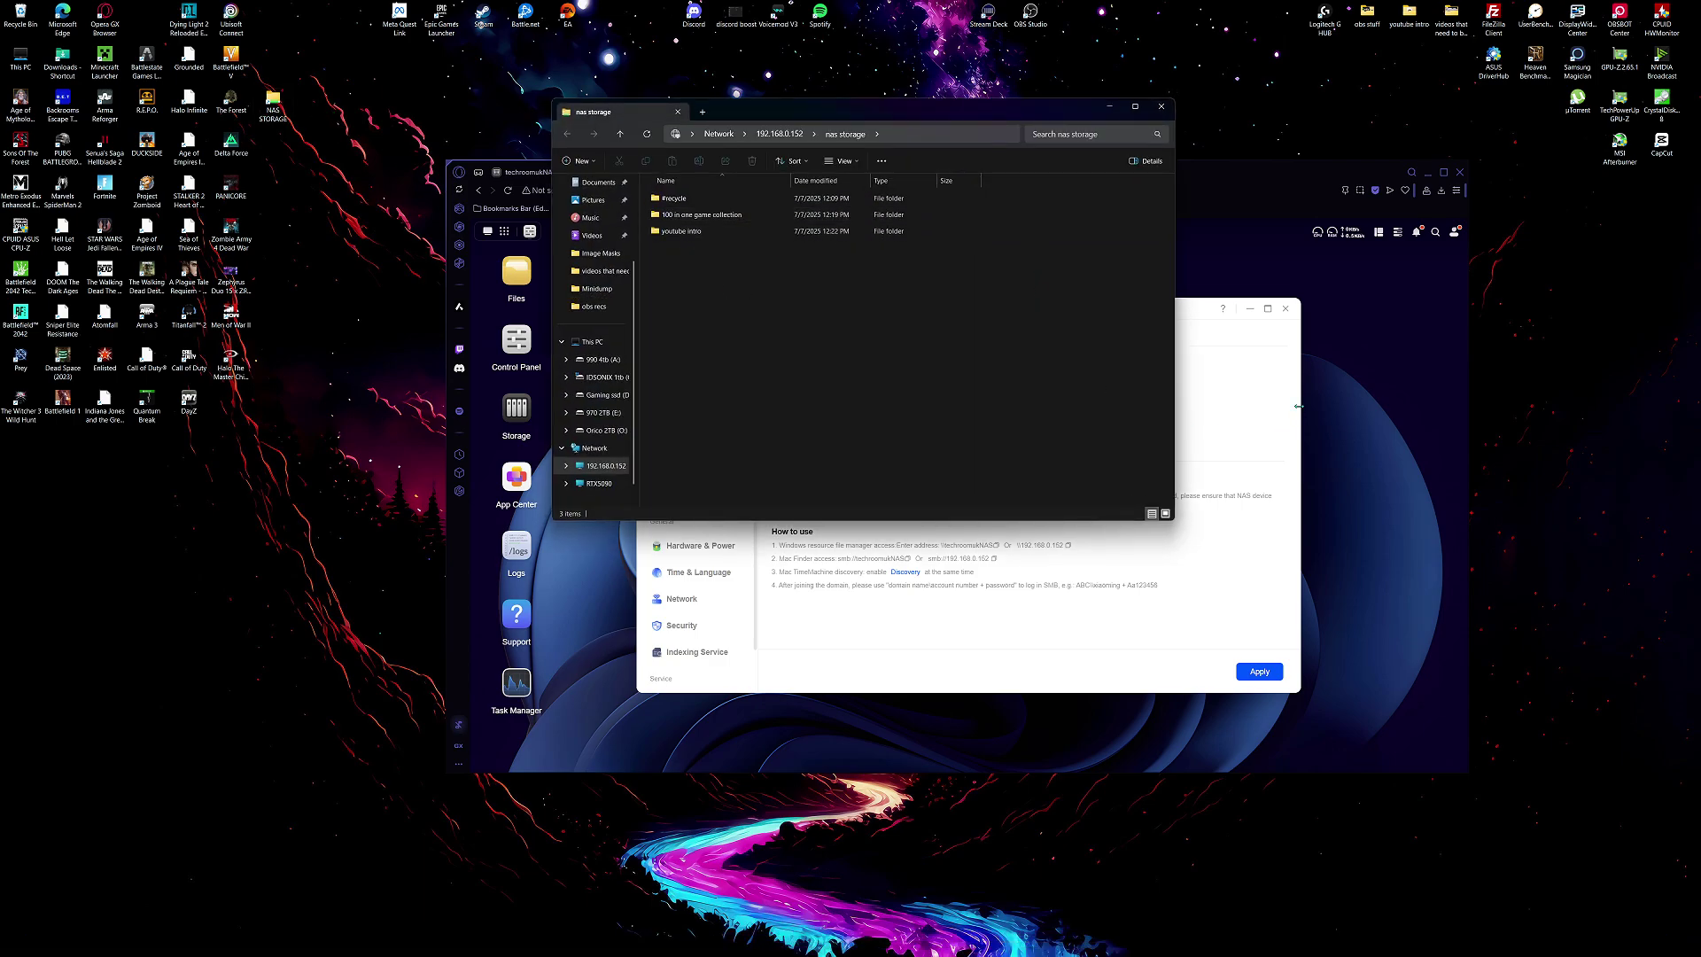
{"action": "left_click", "coordinate": [1286, 309]}
Step: In Files, look over Personal and User Folder, then open Shared Folder > NAS STORAGE
{"action": "left_click", "coordinate": [516, 272]}
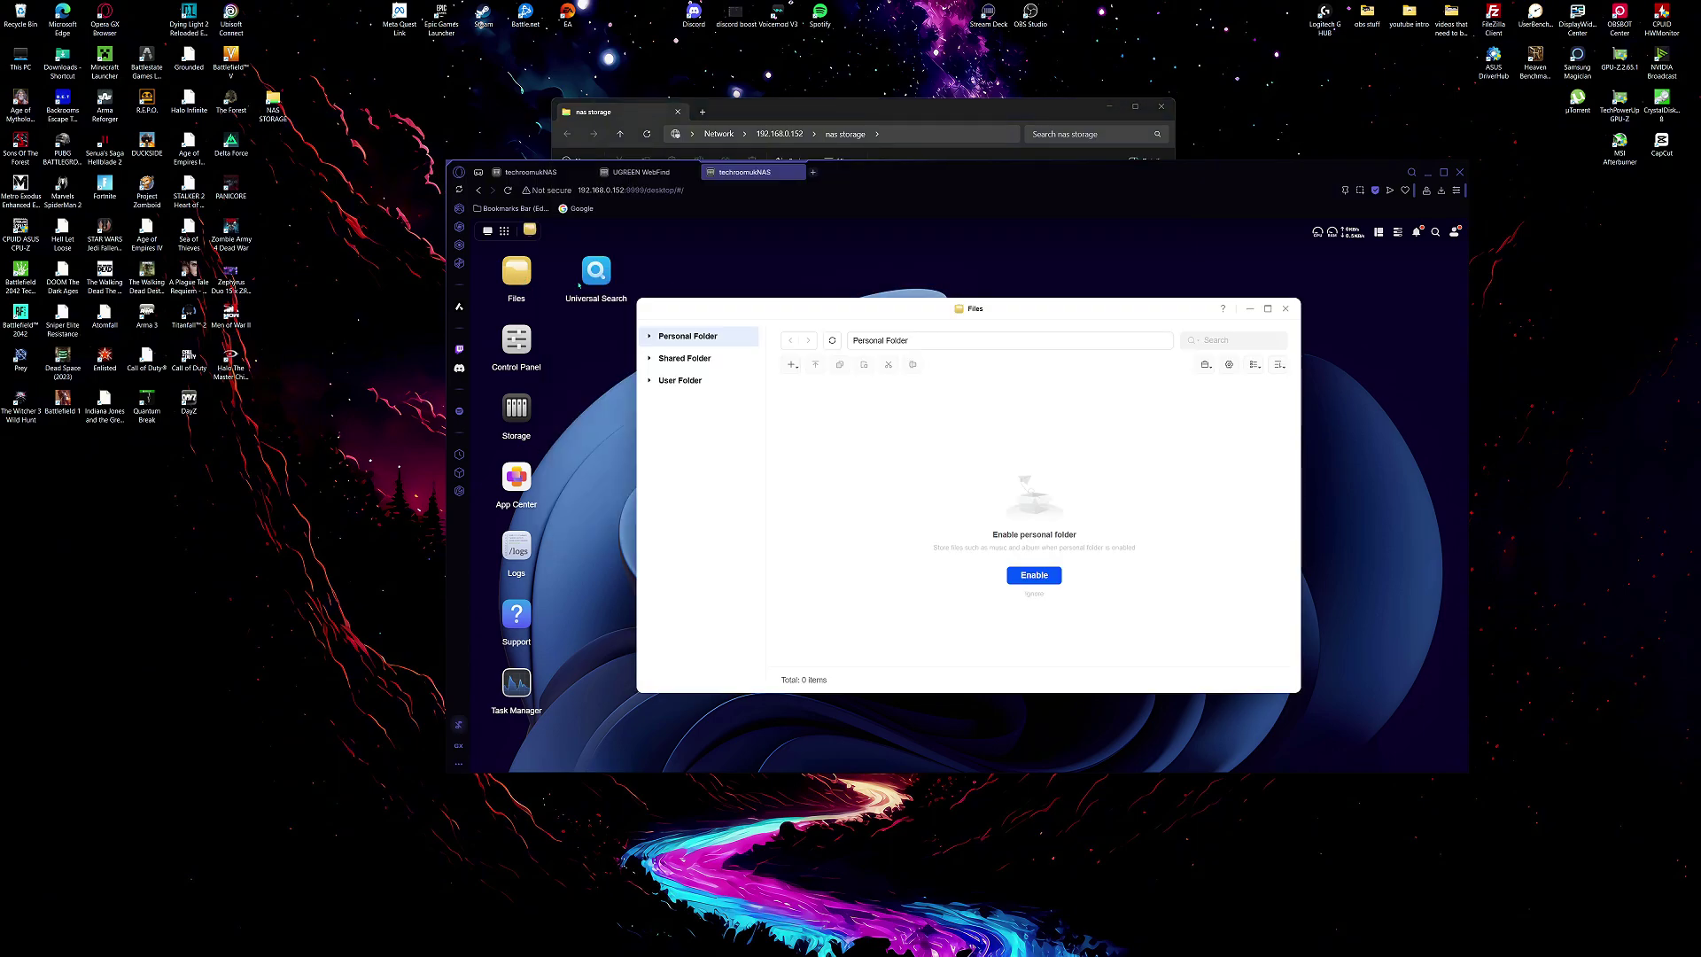
{"action": "left_click", "coordinate": [698, 367]}
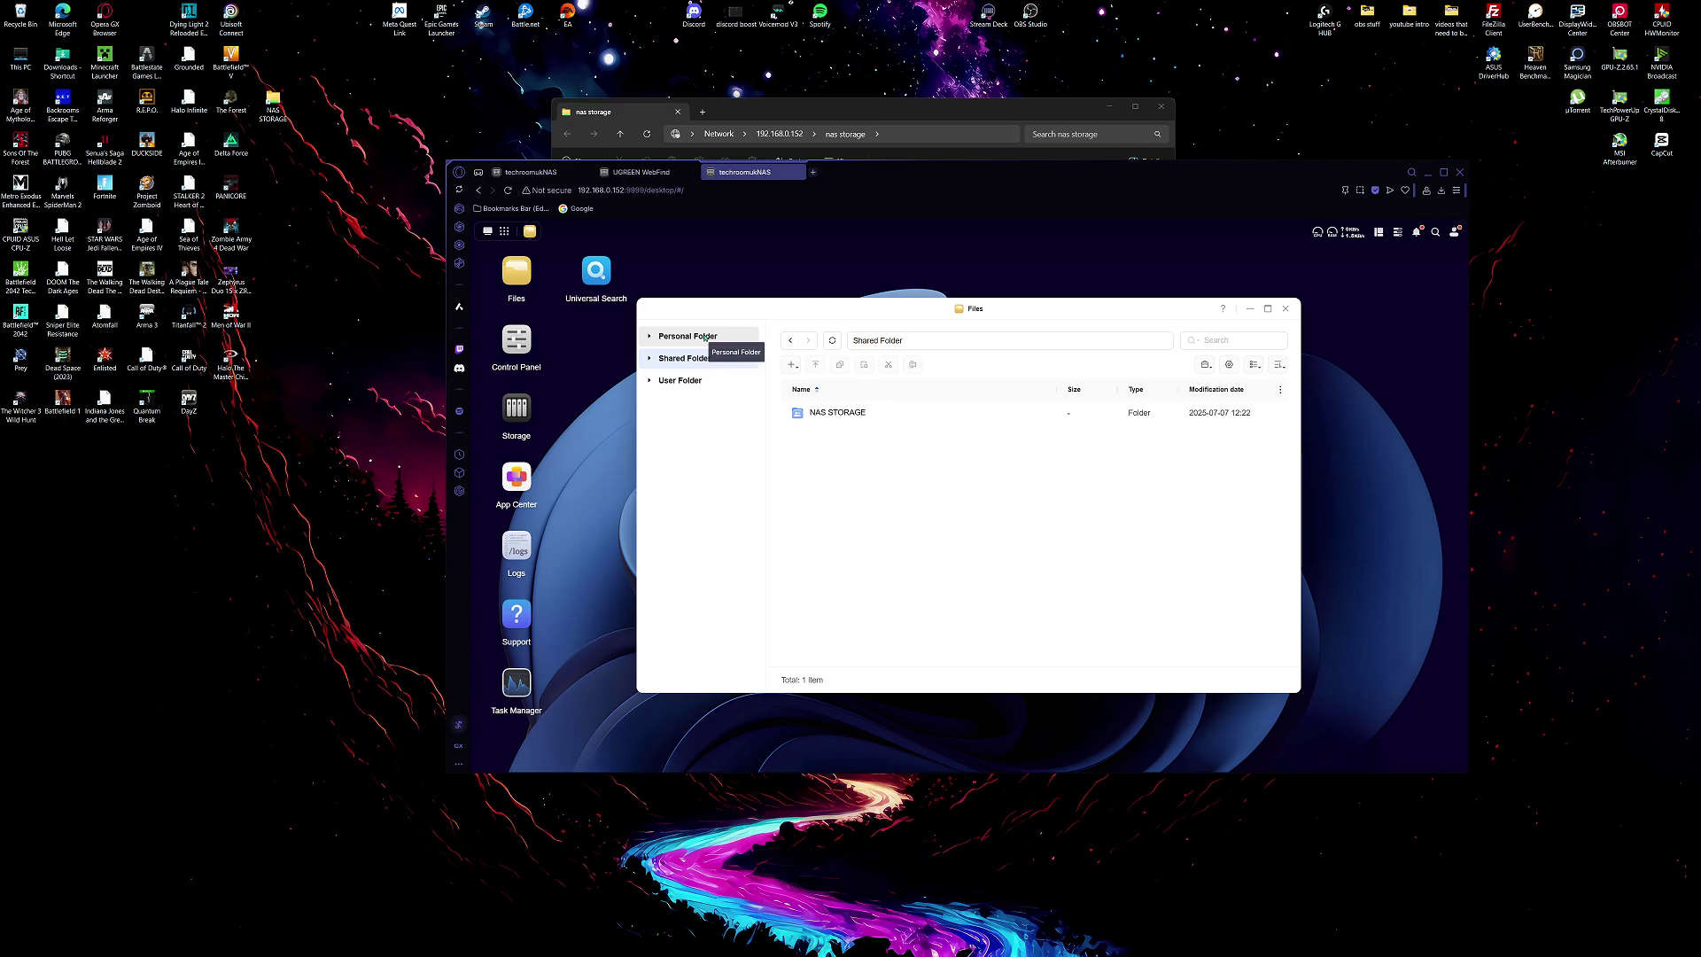
{"action": "left_click", "coordinate": [705, 339]}
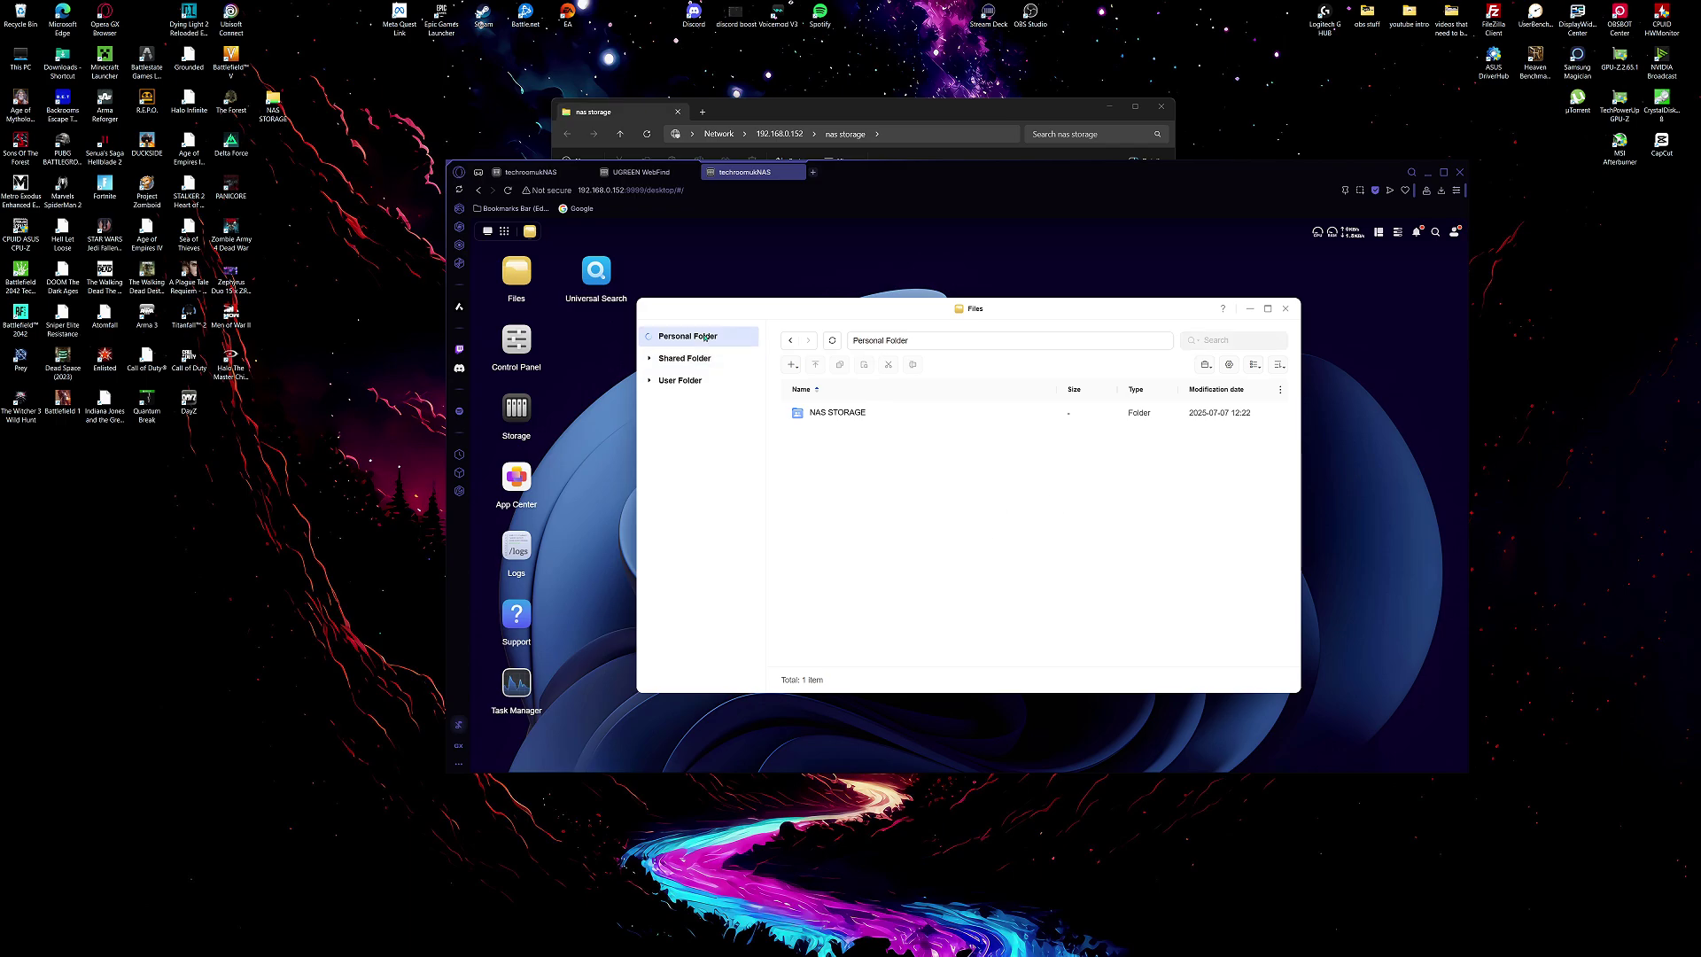
{"action": "left_click", "coordinate": [693, 381]}
{"action": "left_click", "coordinate": [714, 362]}
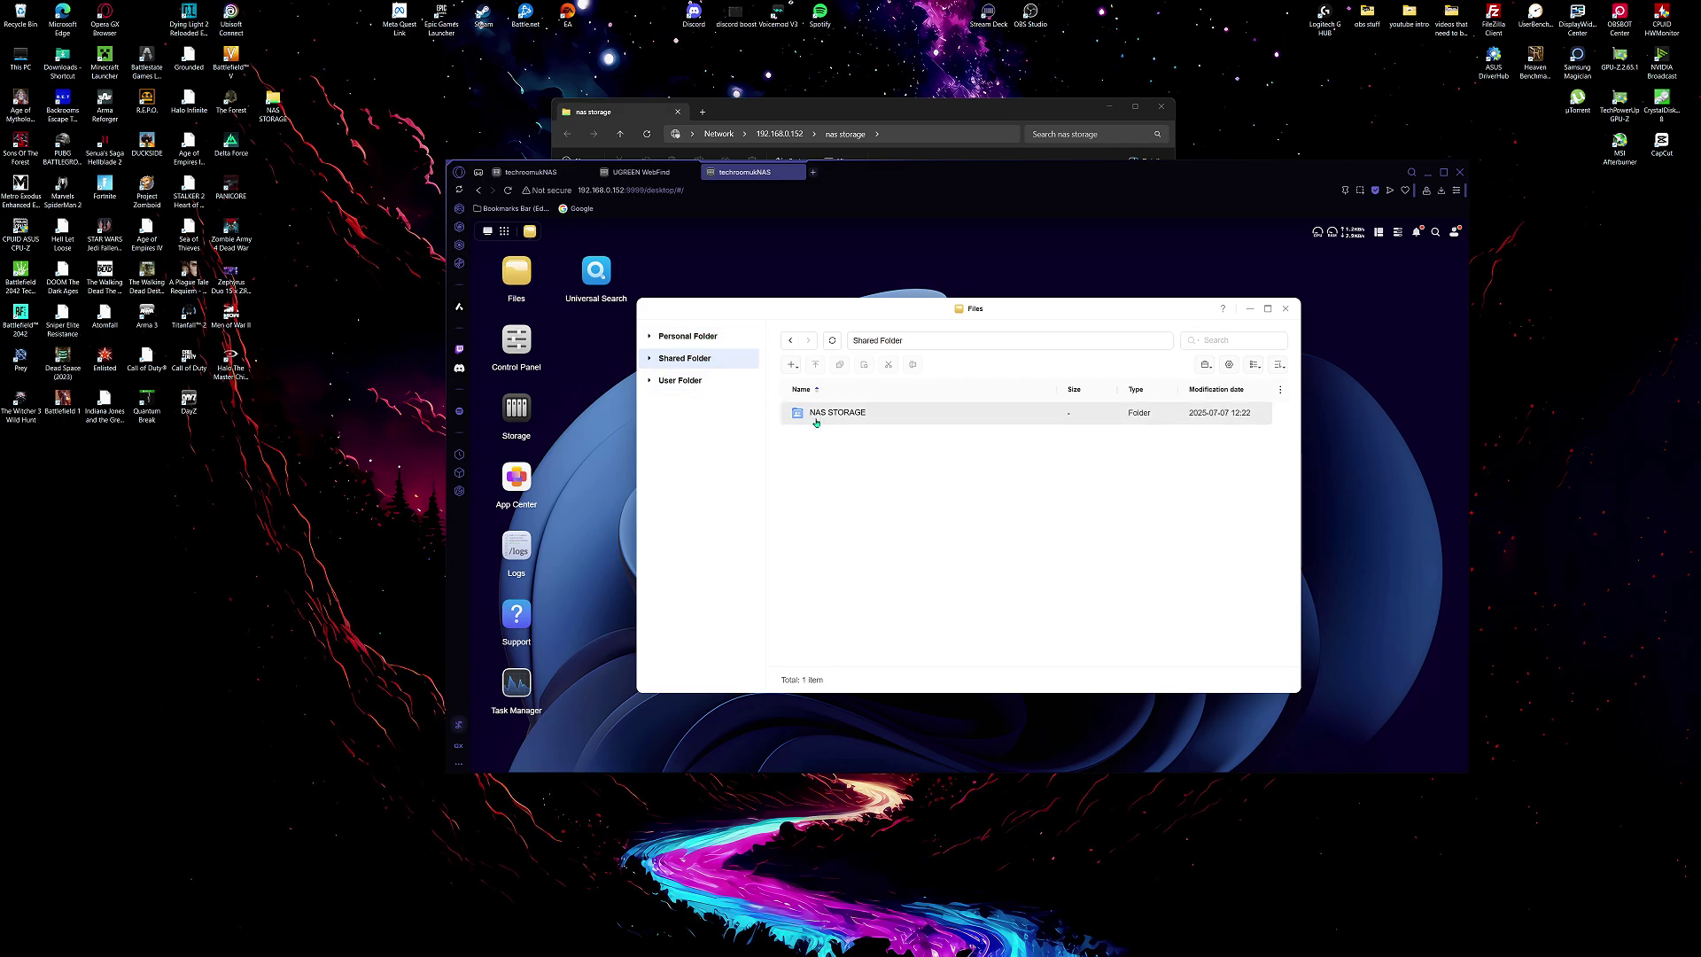
{"action": "double_click", "coordinate": [816, 422]}
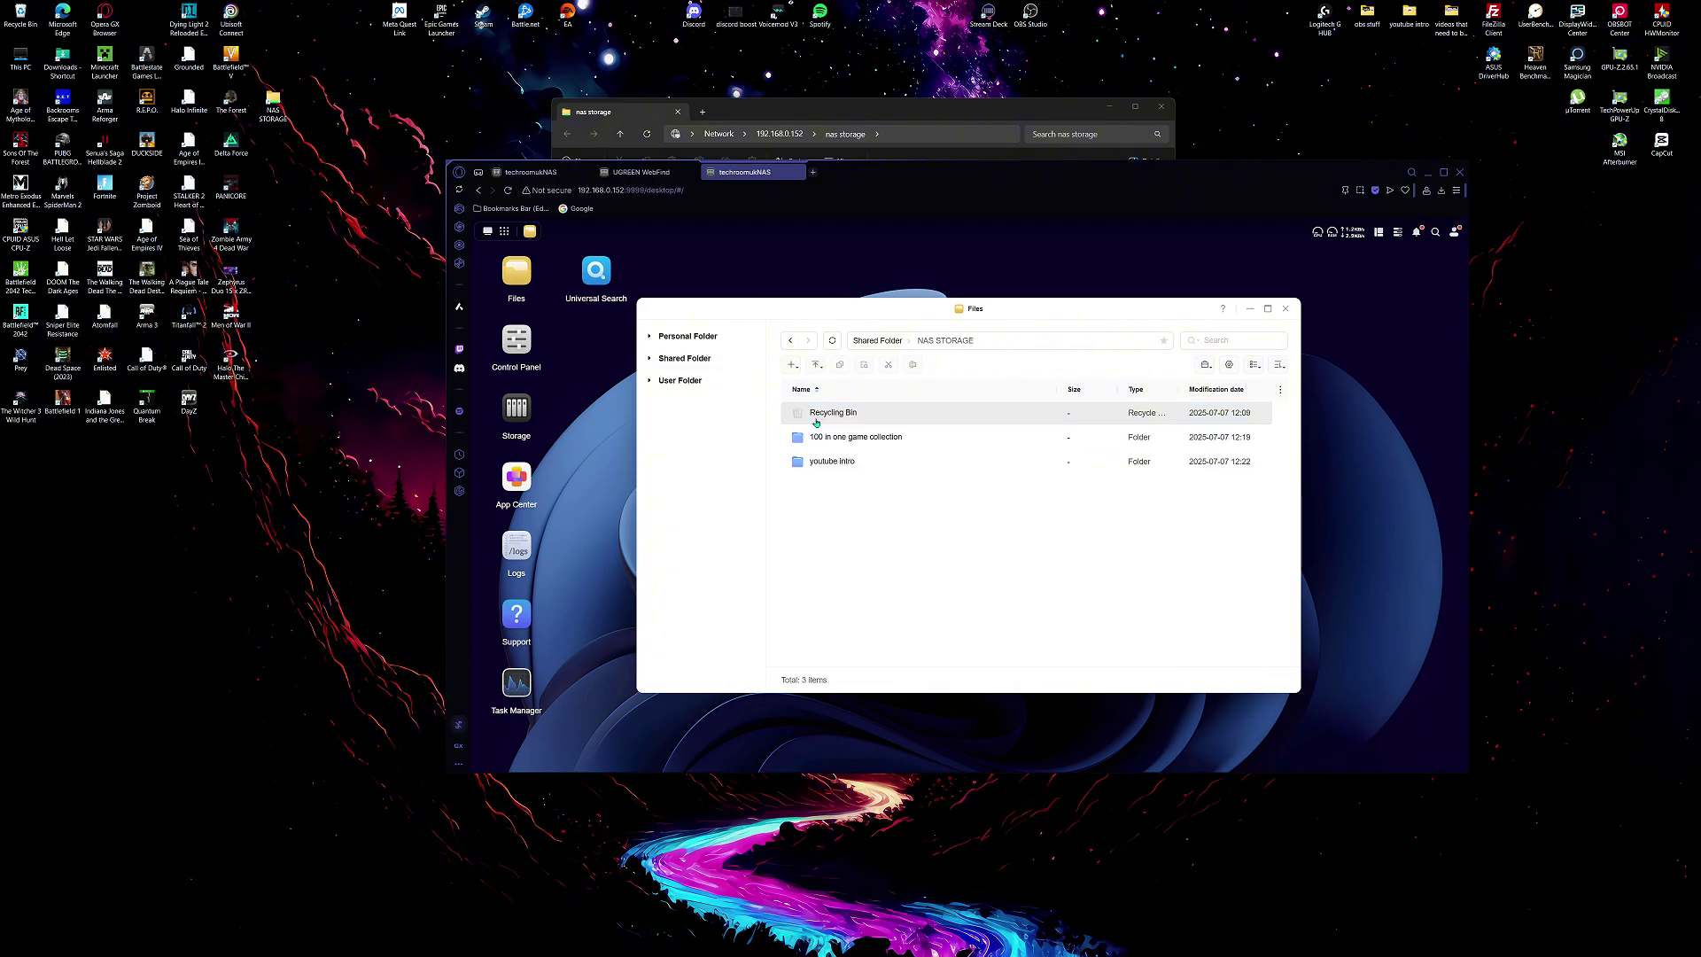
{"action": "right_click", "coordinate": [831, 461]}
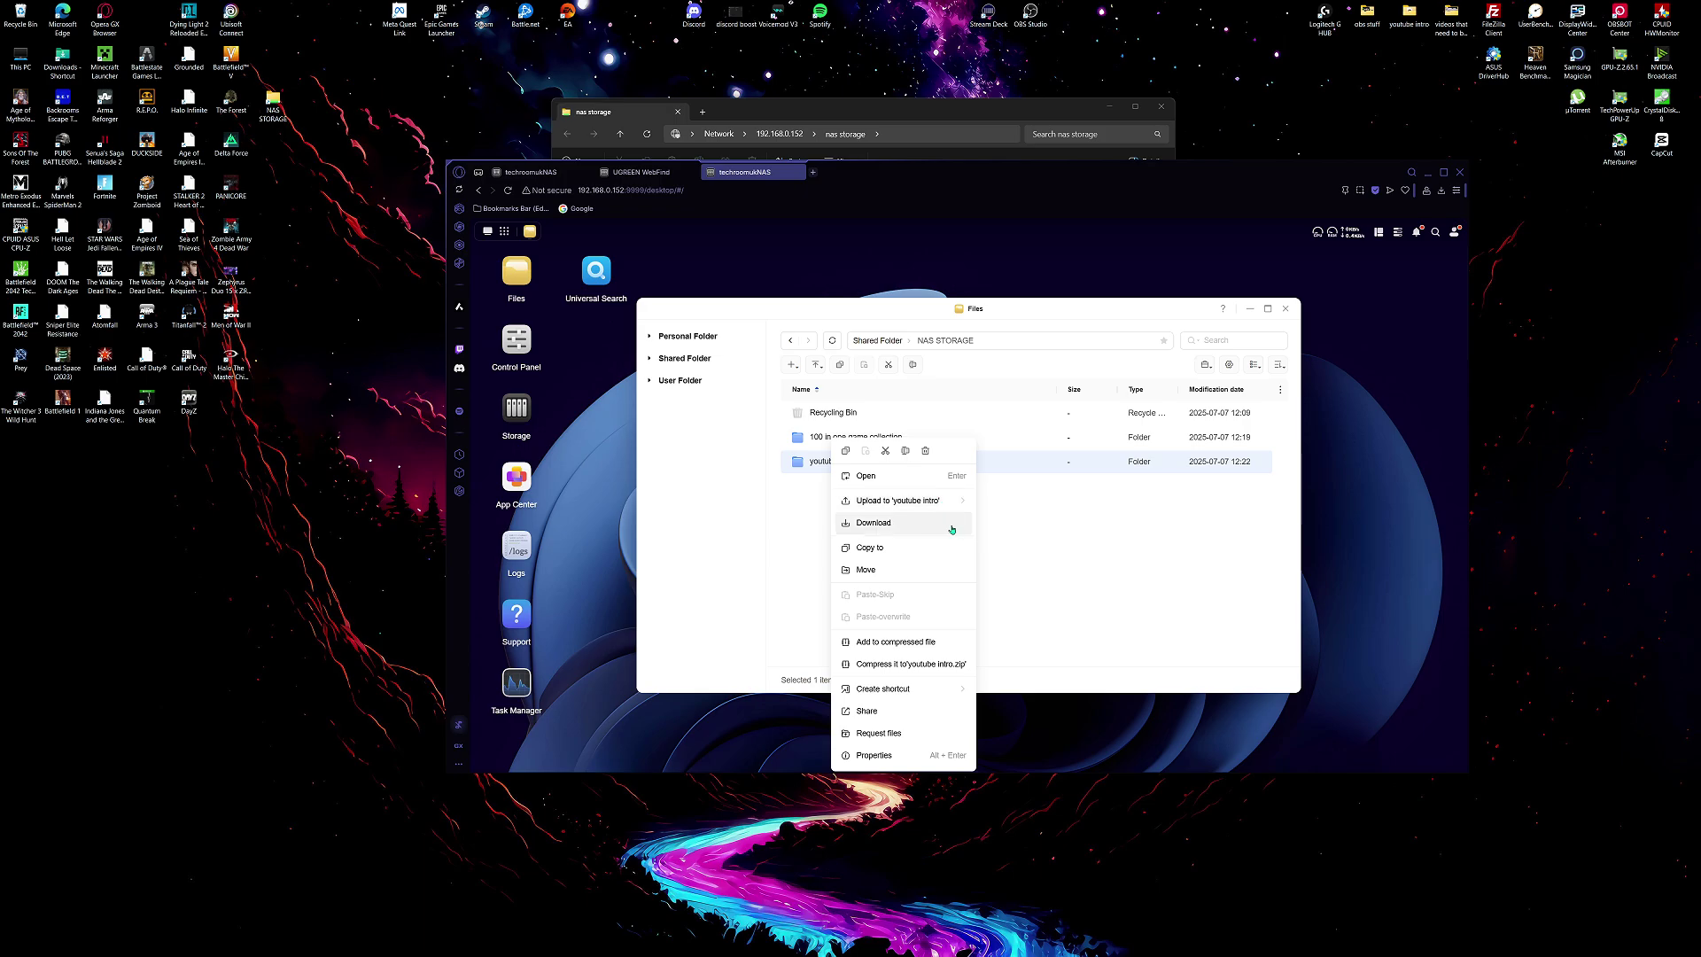
{"action": "mouse_move", "coordinate": [954, 689]}
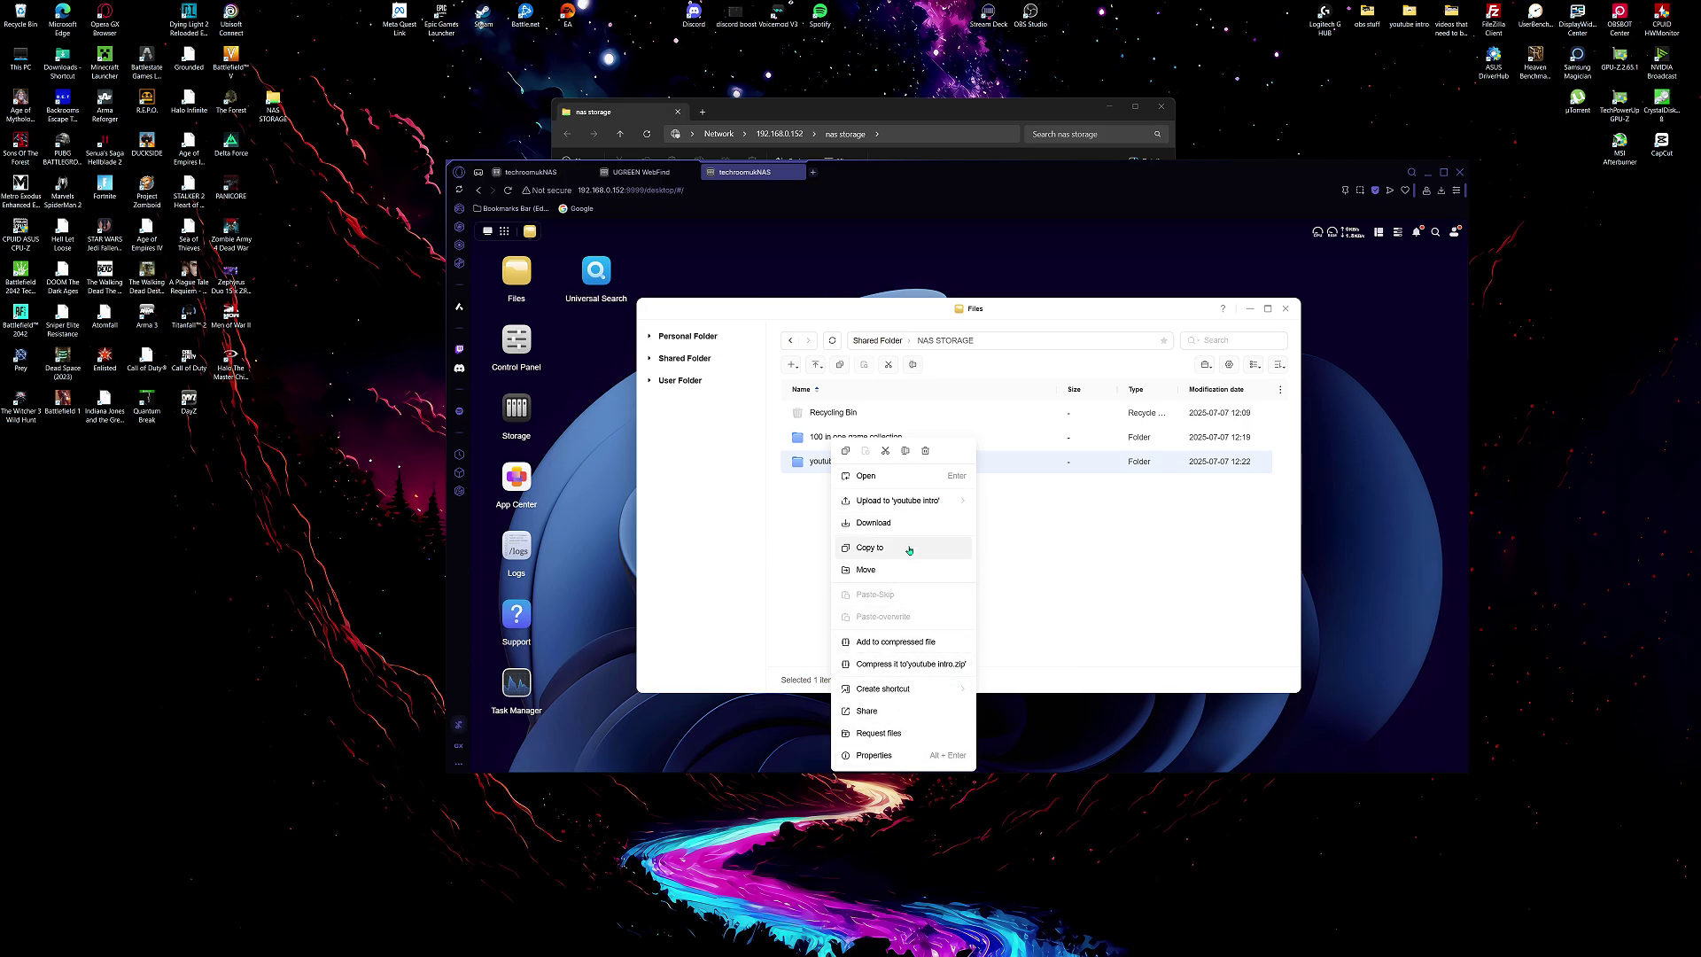
{"action": "mouse_move", "coordinate": [930, 503]}
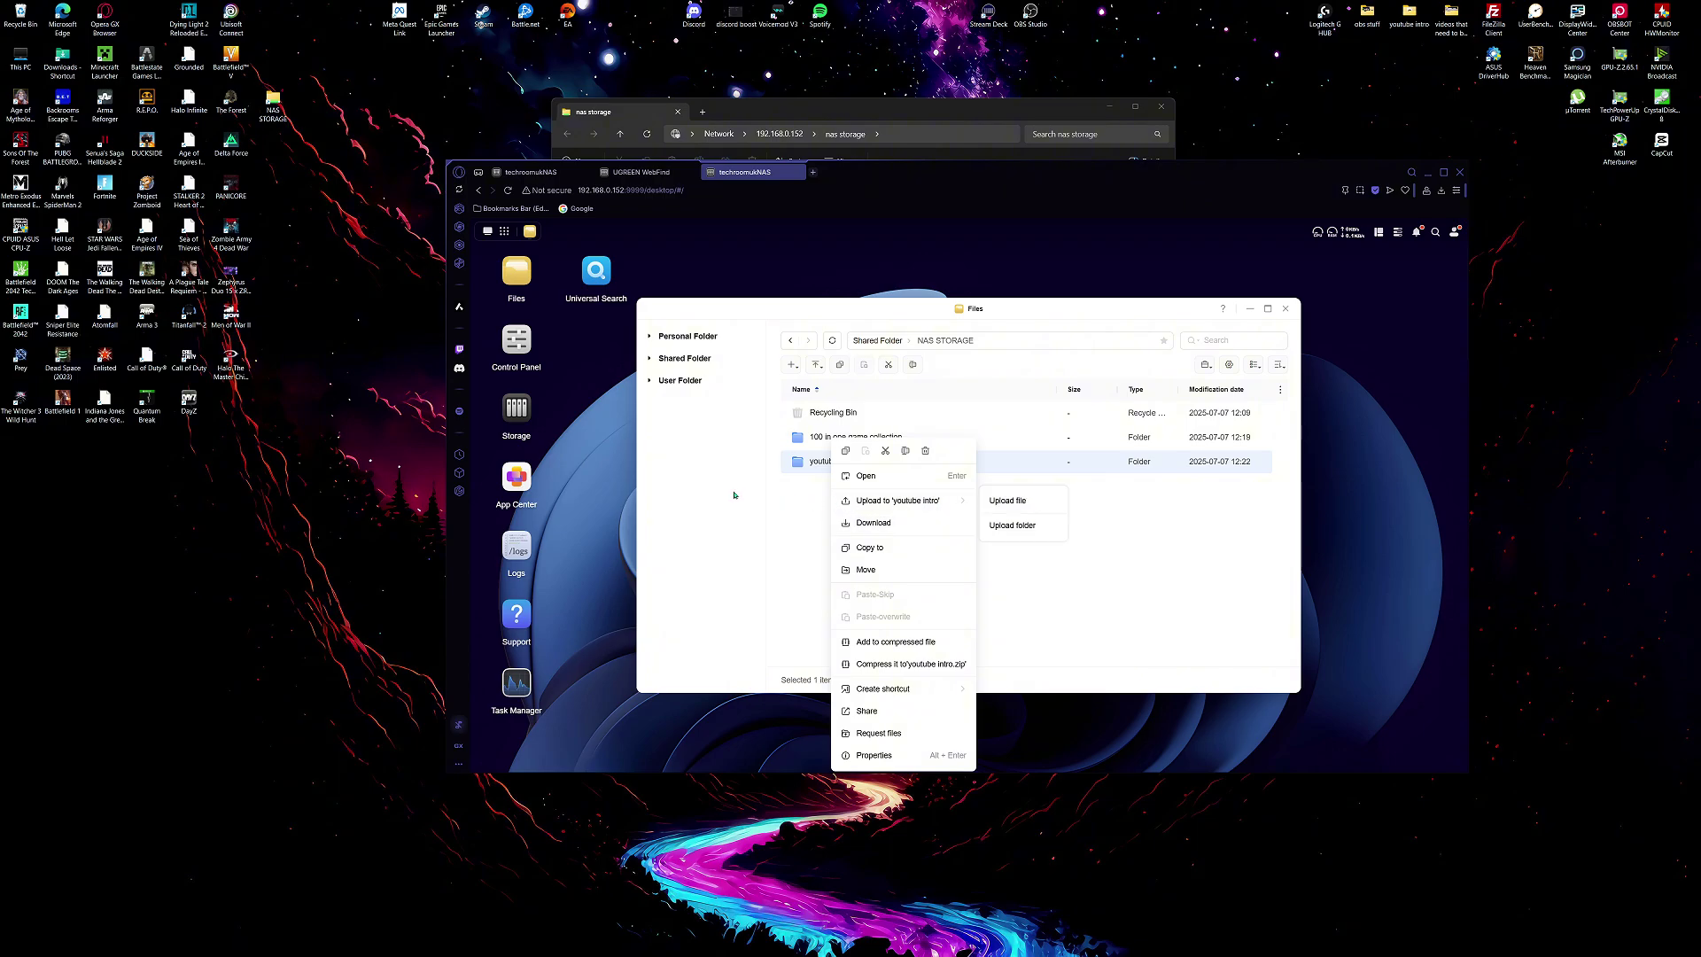
{"action": "left_click", "coordinate": [1074, 572]}
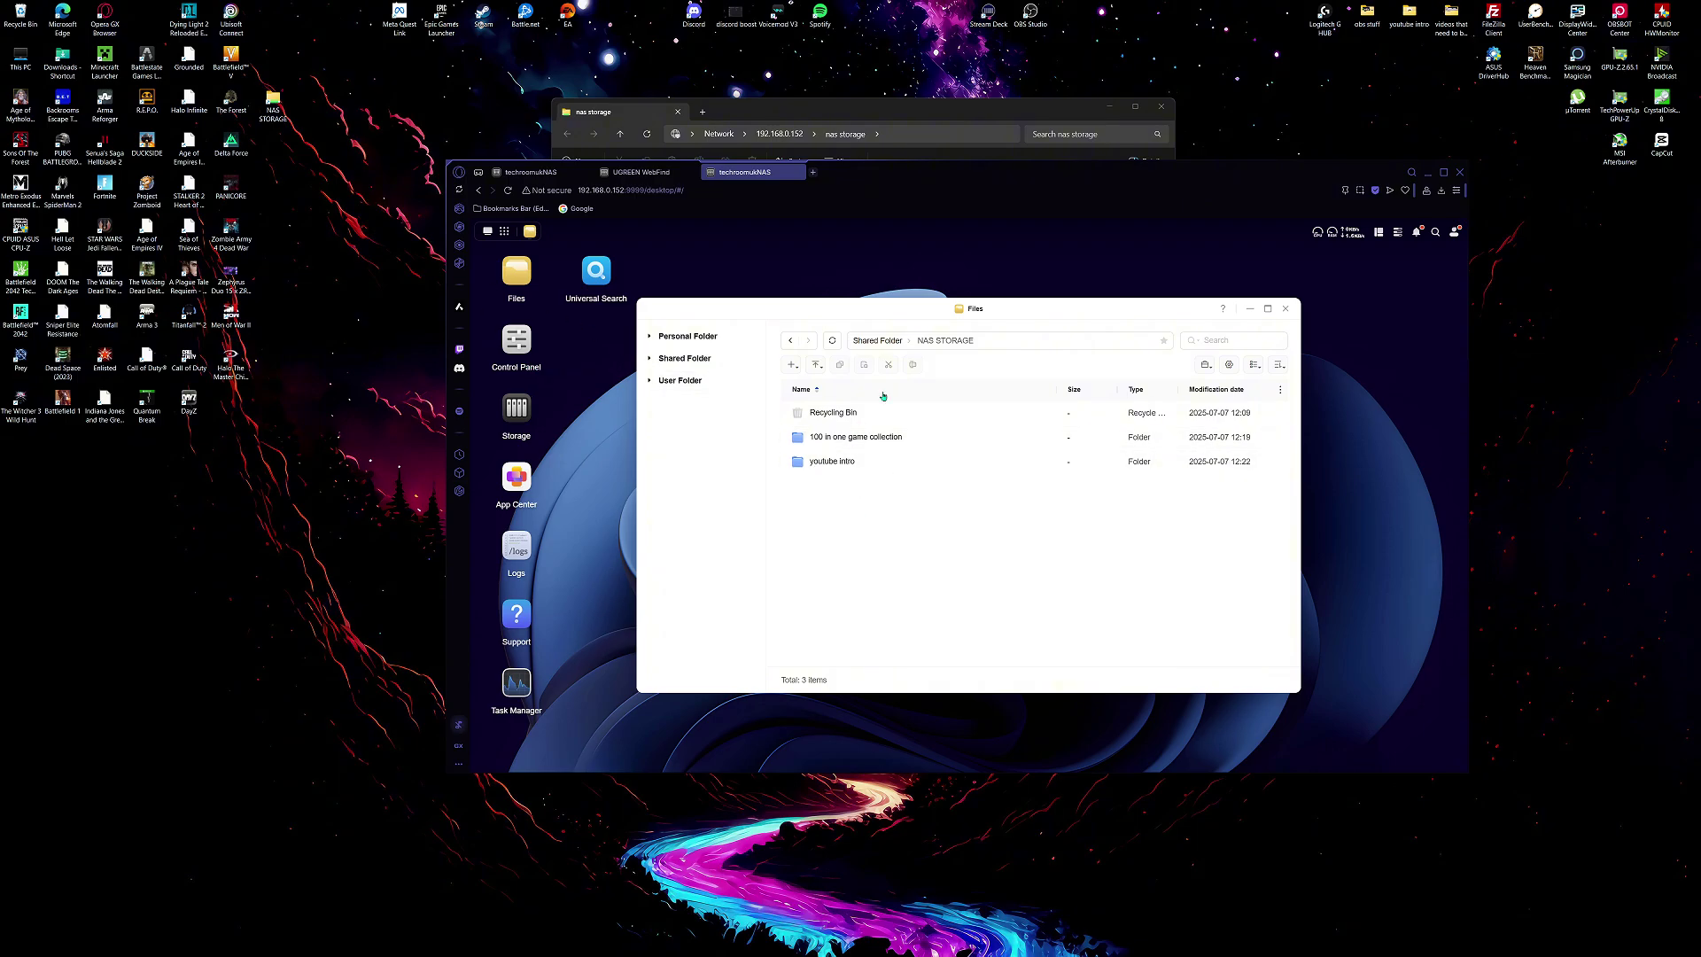
{"action": "left_click_drag", "start_coordinate": [973, 318], "coordinate": [930, 370]}
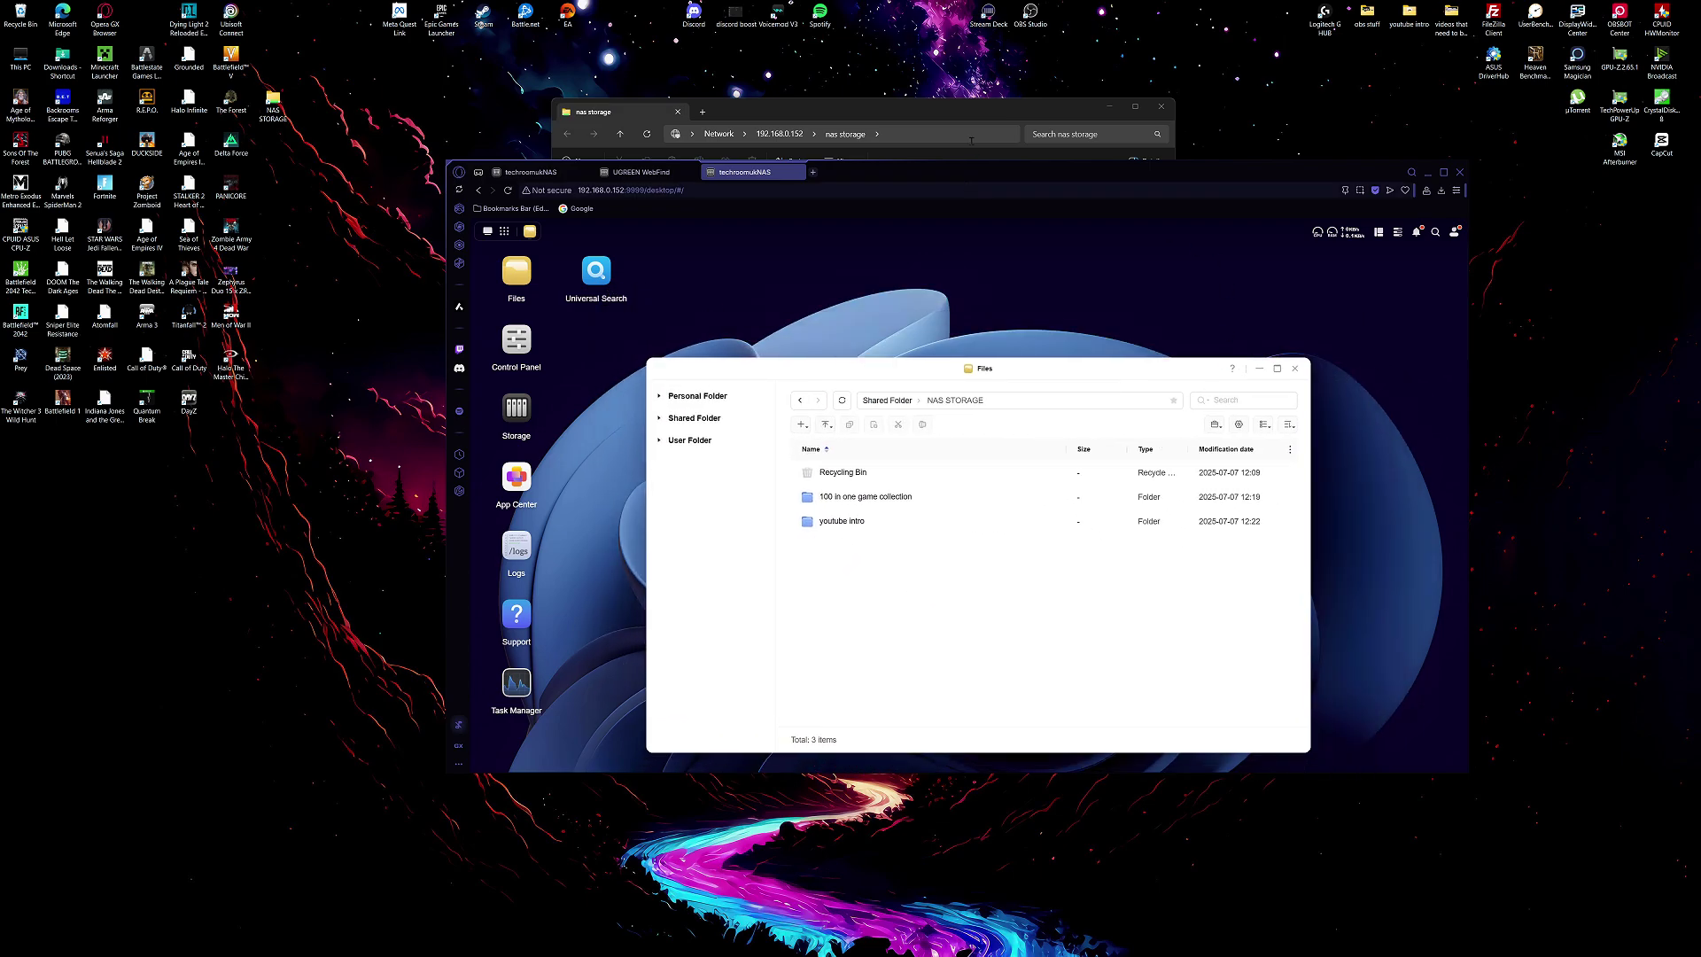
Step: Minimize the browser and view the desktop videos folder's Properties, then close them
{"action": "left_click", "coordinate": [1428, 172]}
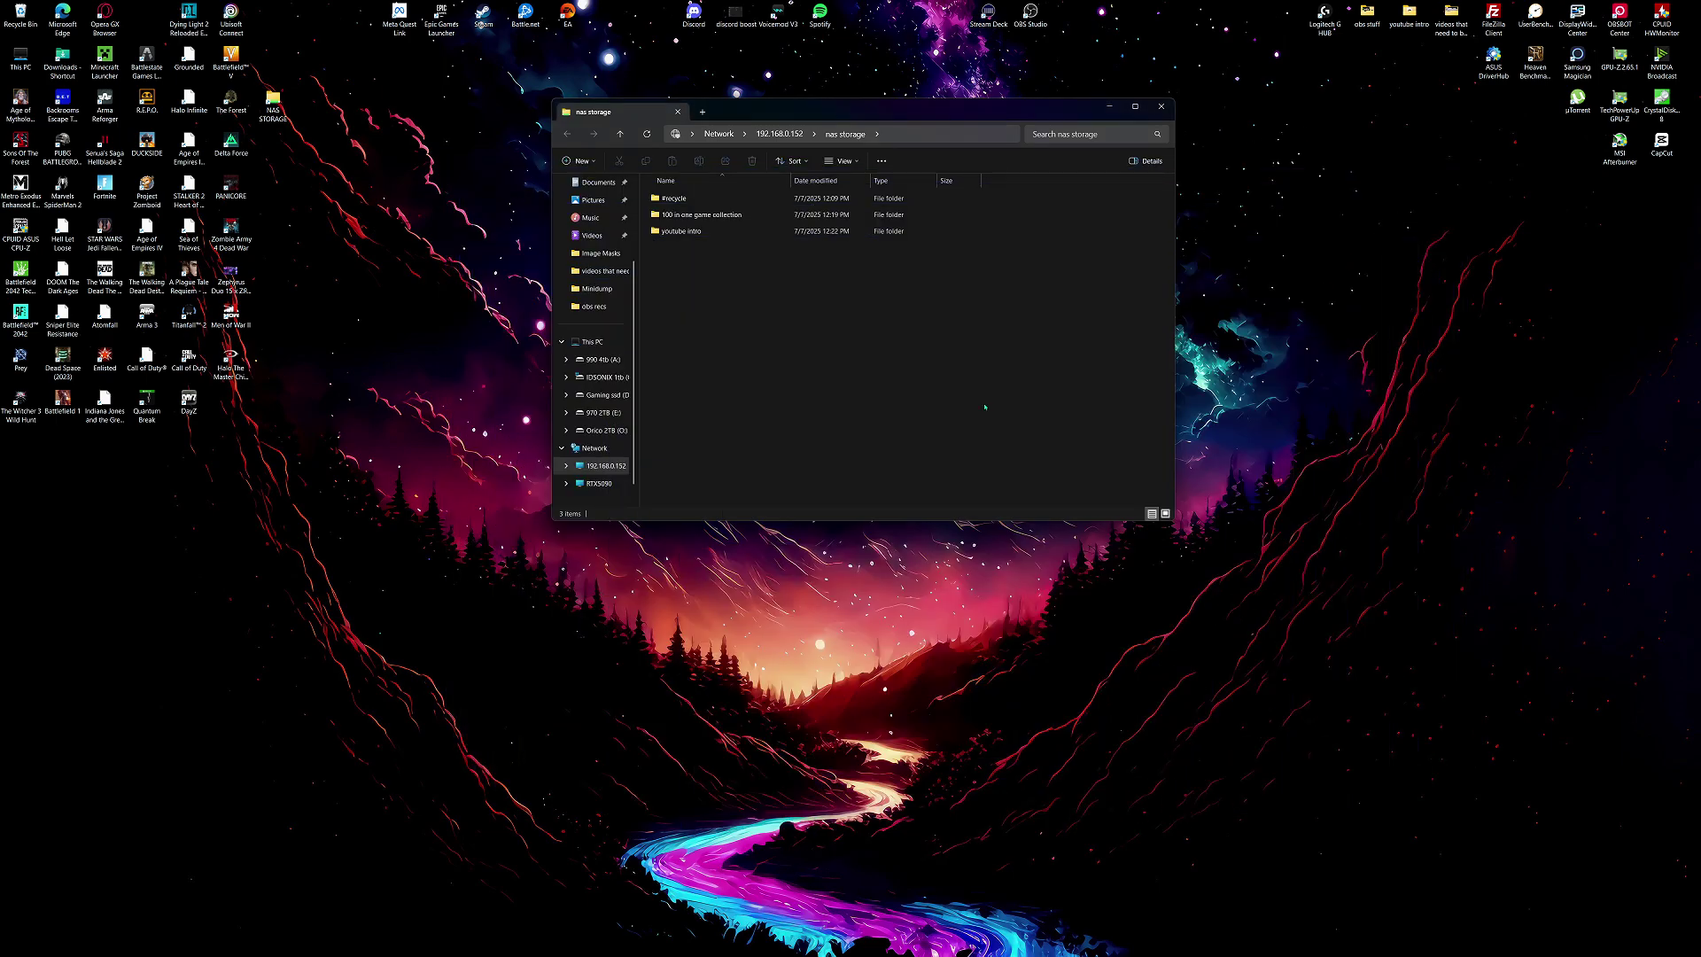
{"action": "right_click", "coordinate": [1451, 21]}
{"action": "left_click", "coordinate": [1511, 214]}
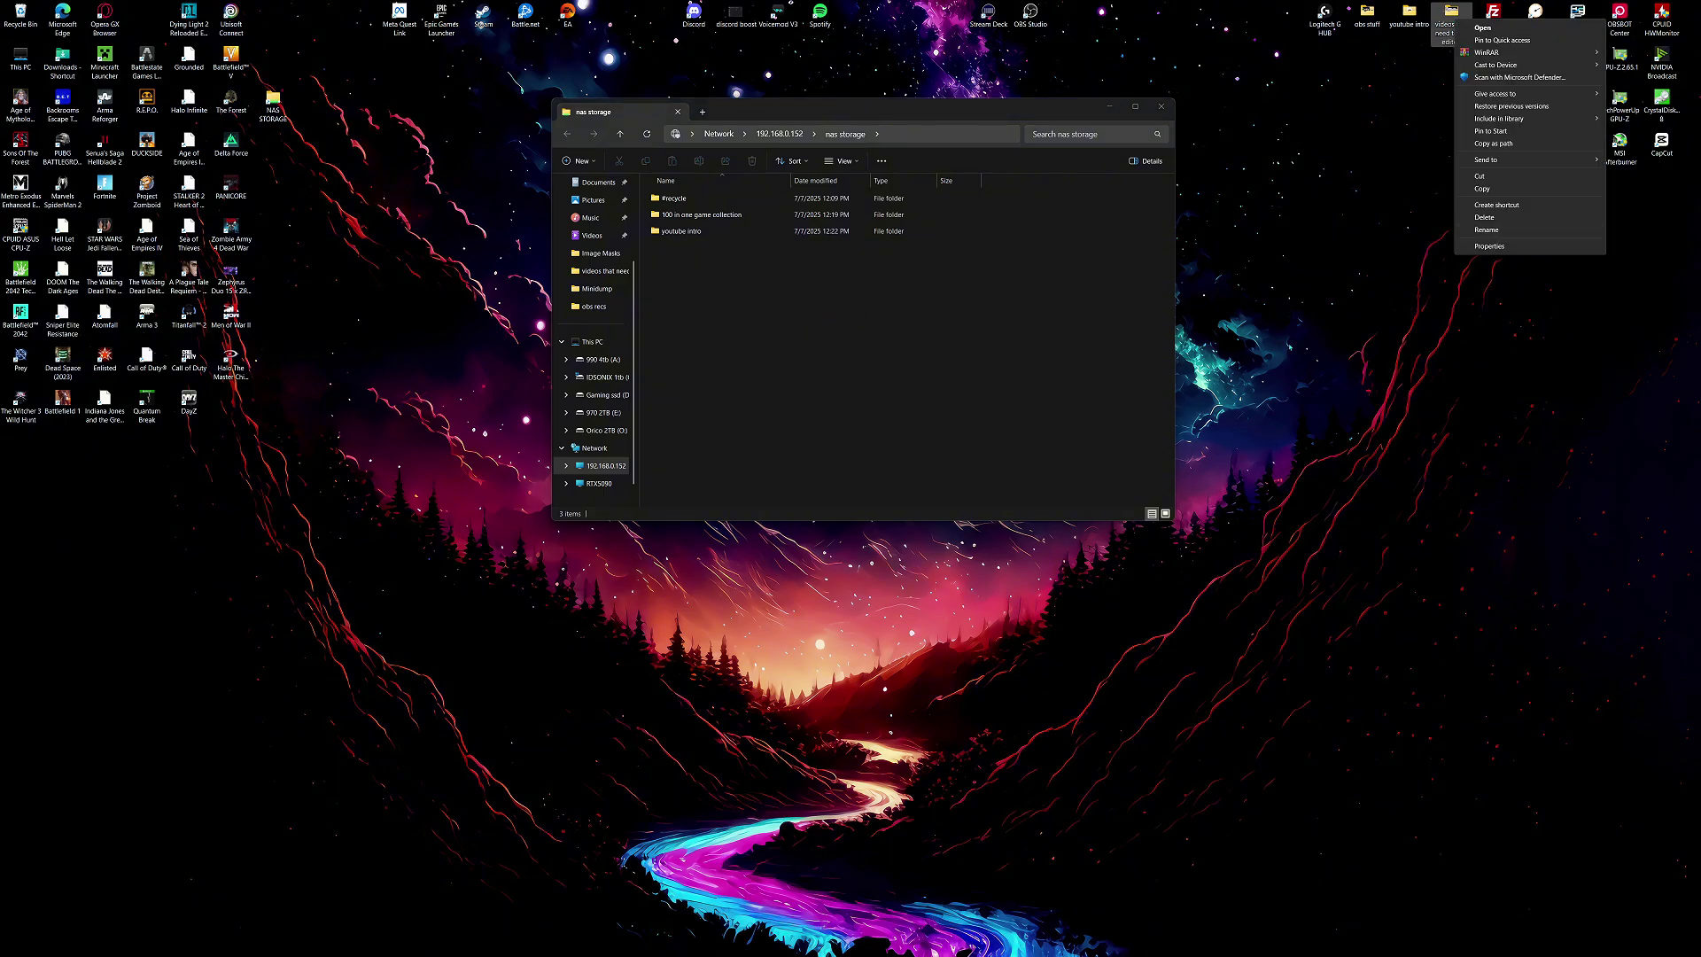
{"action": "left_click", "coordinate": [1517, 248]}
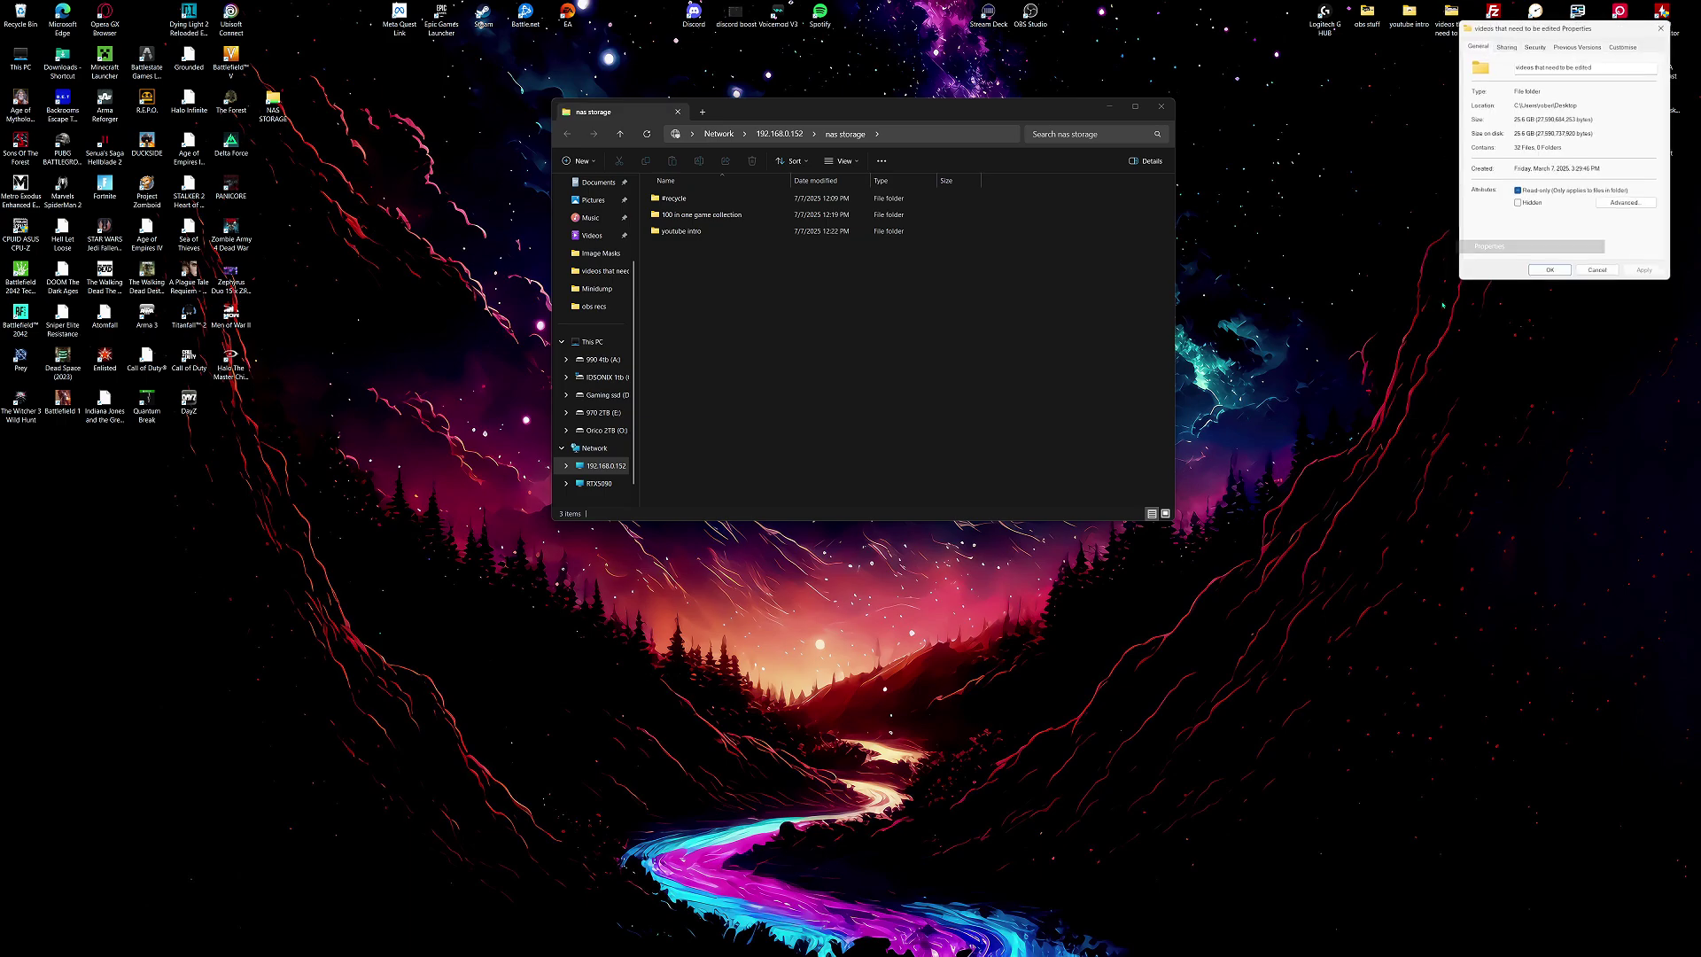
{"action": "left_click", "coordinate": [1662, 26]}
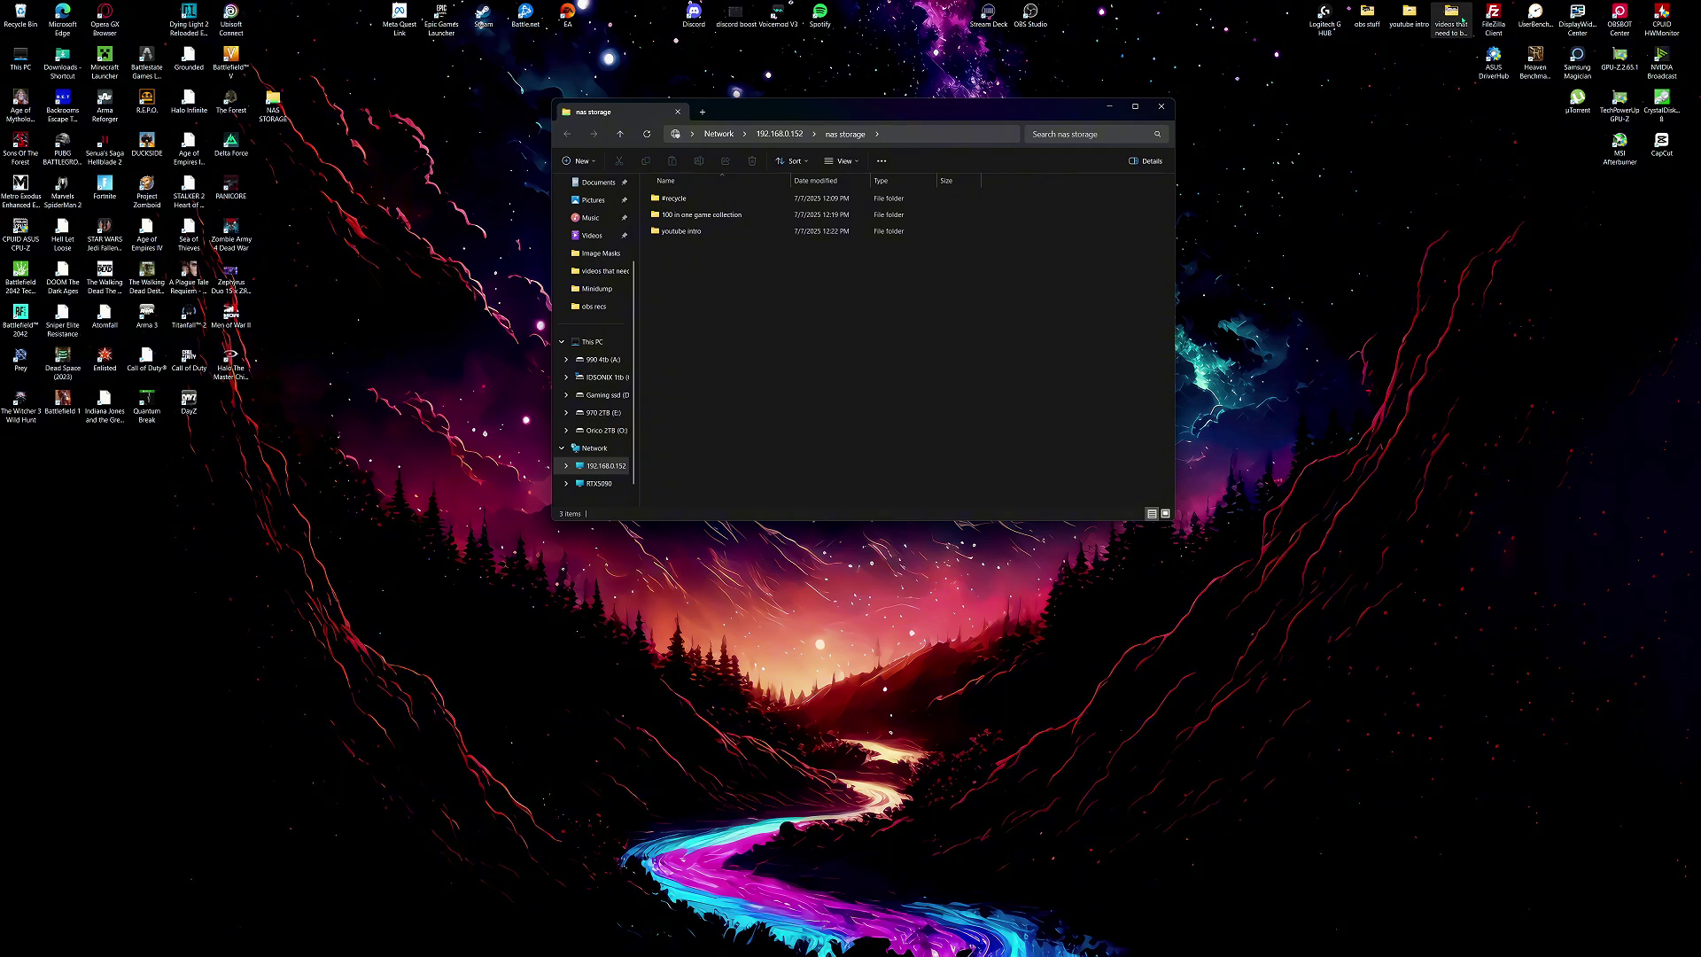
Step: Drag 'videos that need to be edited' into the nas storage window, starting the 33-item copy
{"action": "left_click_drag", "start_coordinate": [1463, 22], "coordinate": [726, 299]}
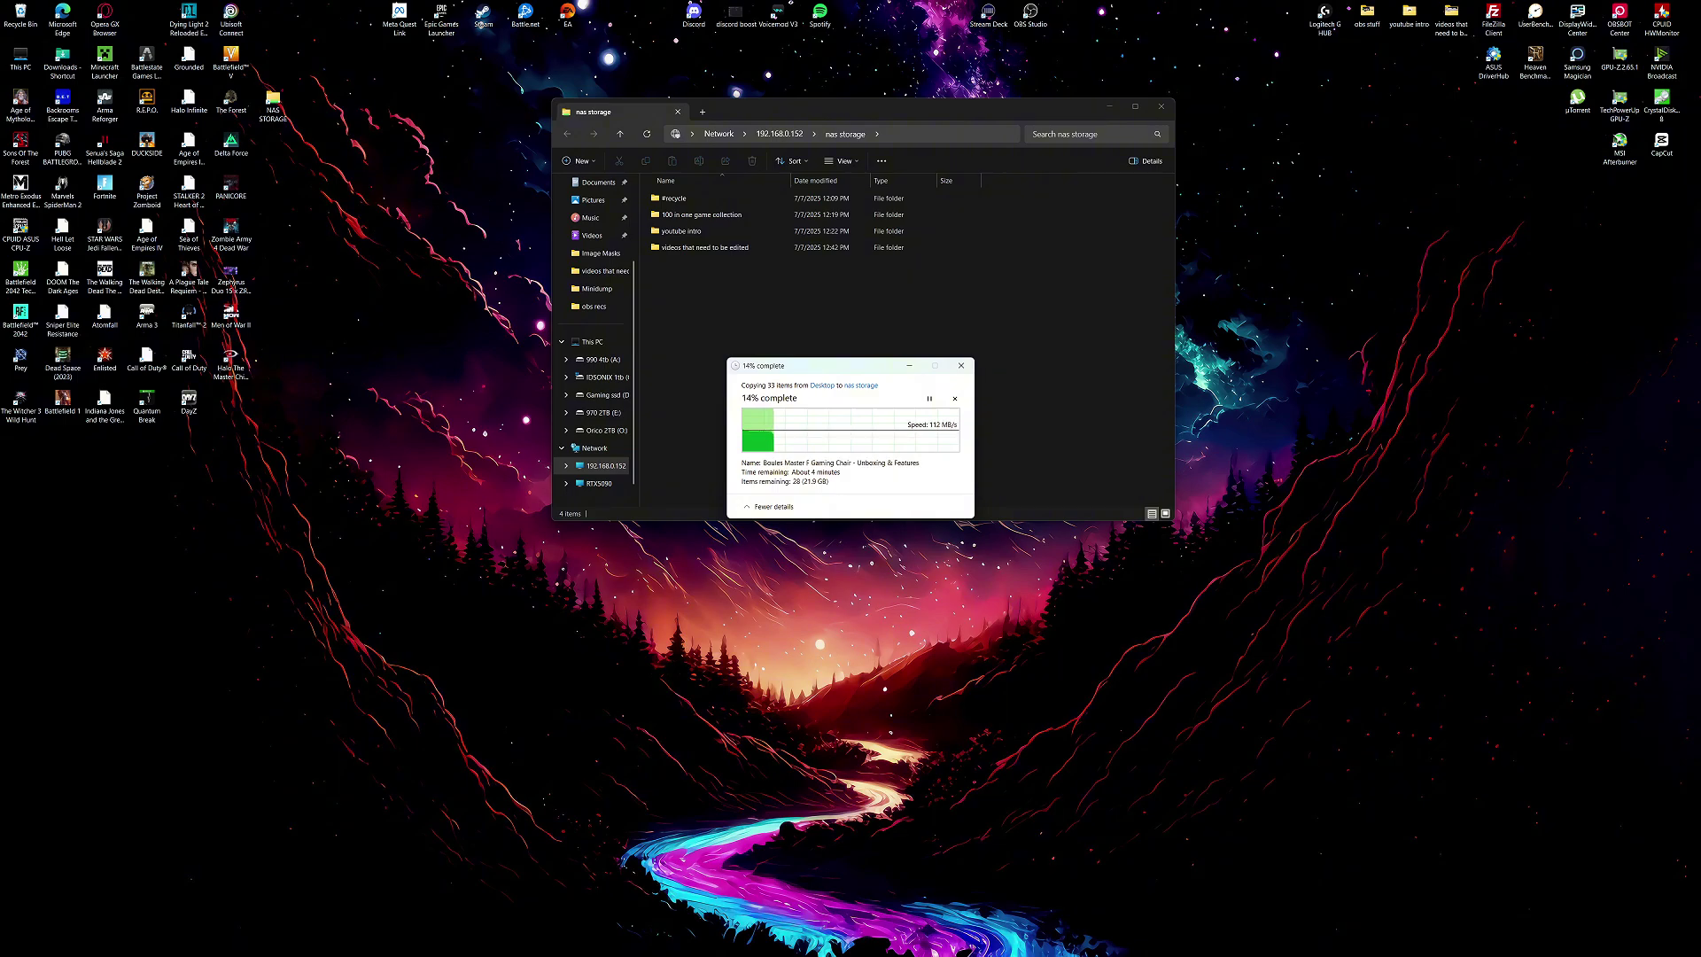
Step: Bring the browser back, refresh NAS STORAGE and open the copied videos folder with its 6 MP4s
{"action": "mouse_move", "coordinate": [999, 953]}
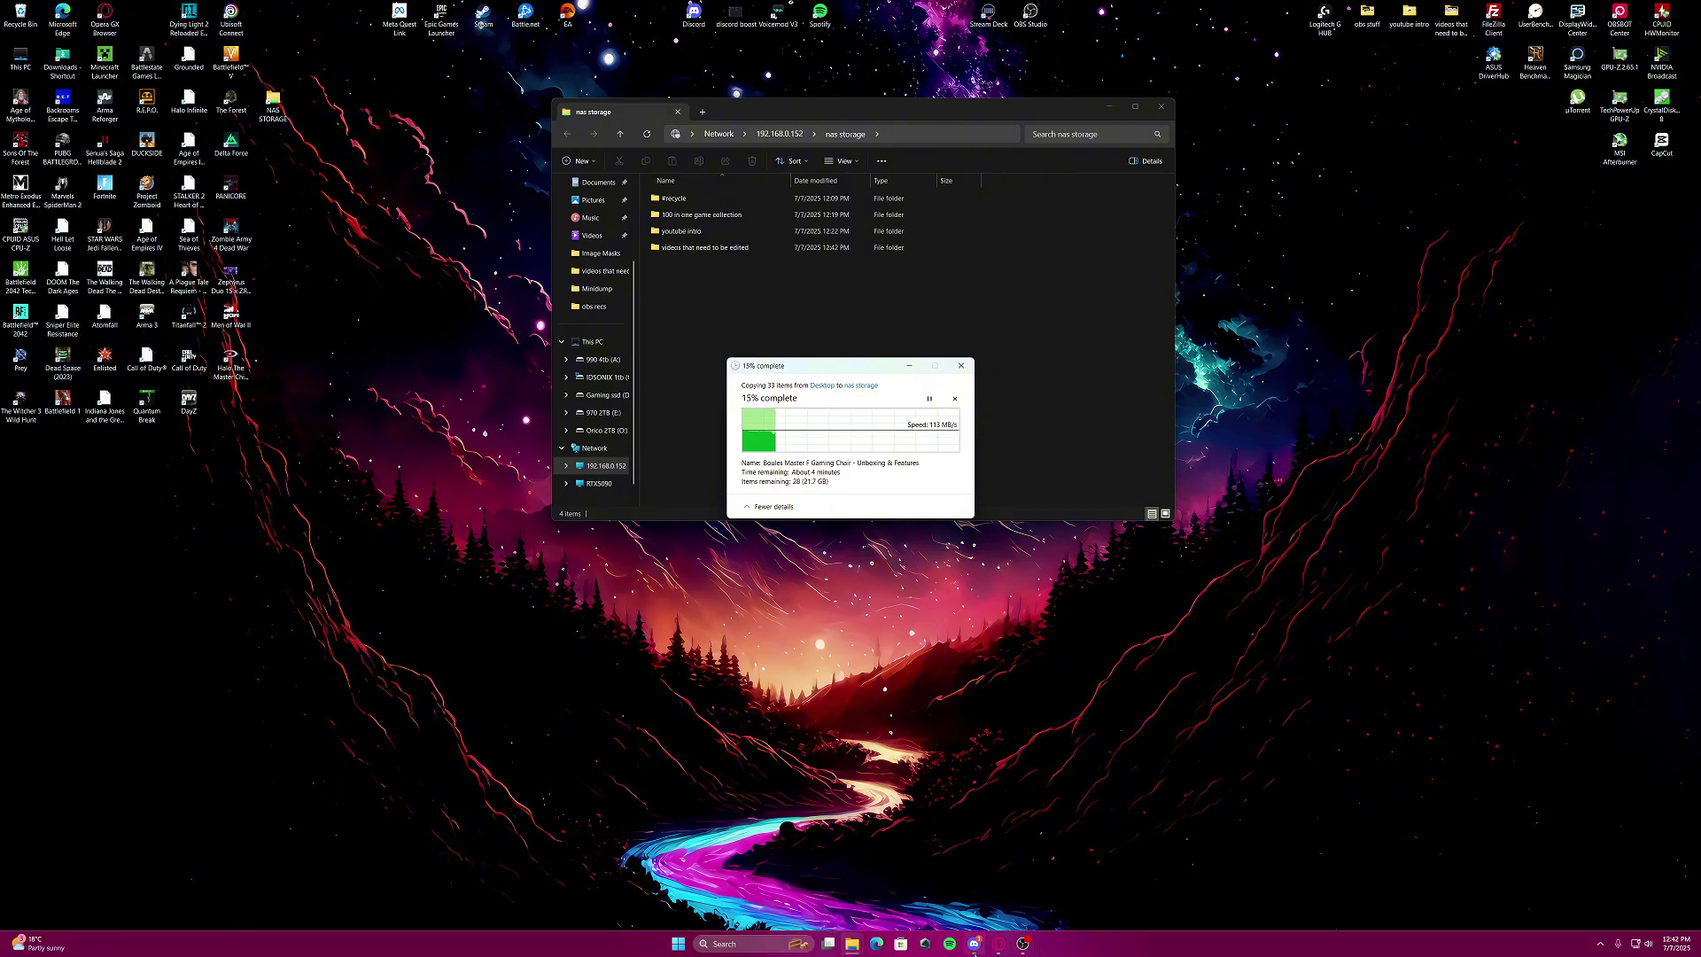
{"action": "left_click", "coordinate": [974, 881]}
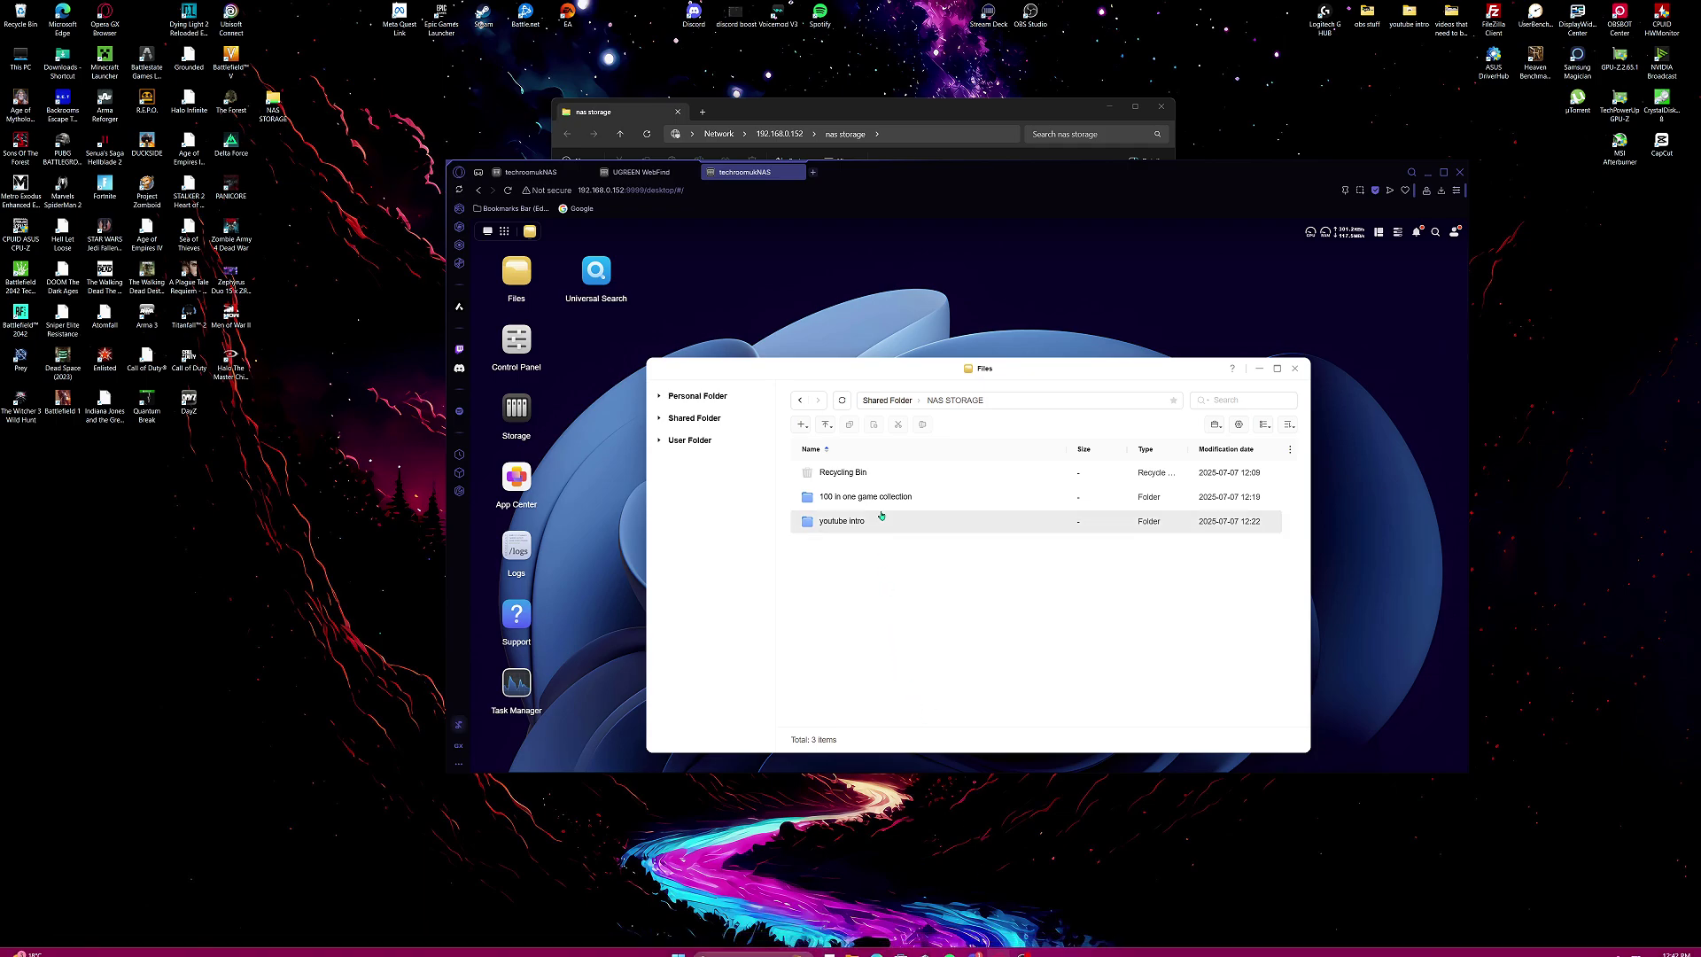
{"action": "left_click", "coordinate": [842, 400]}
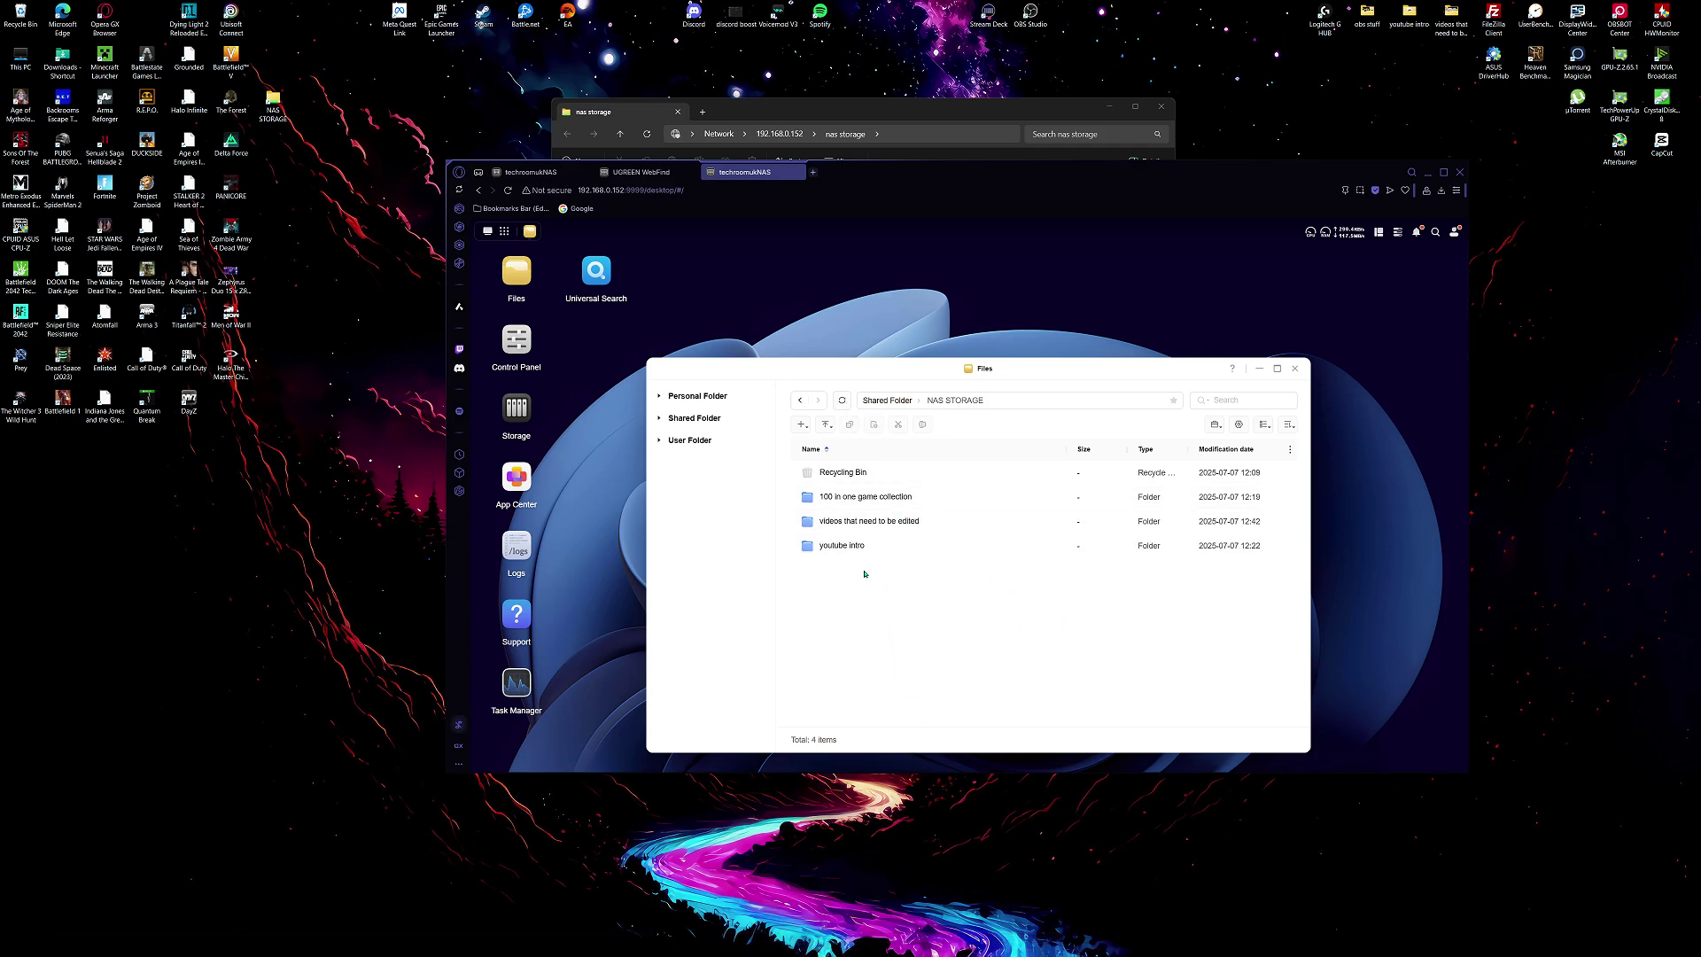
{"action": "double_click", "coordinate": [877, 522]}
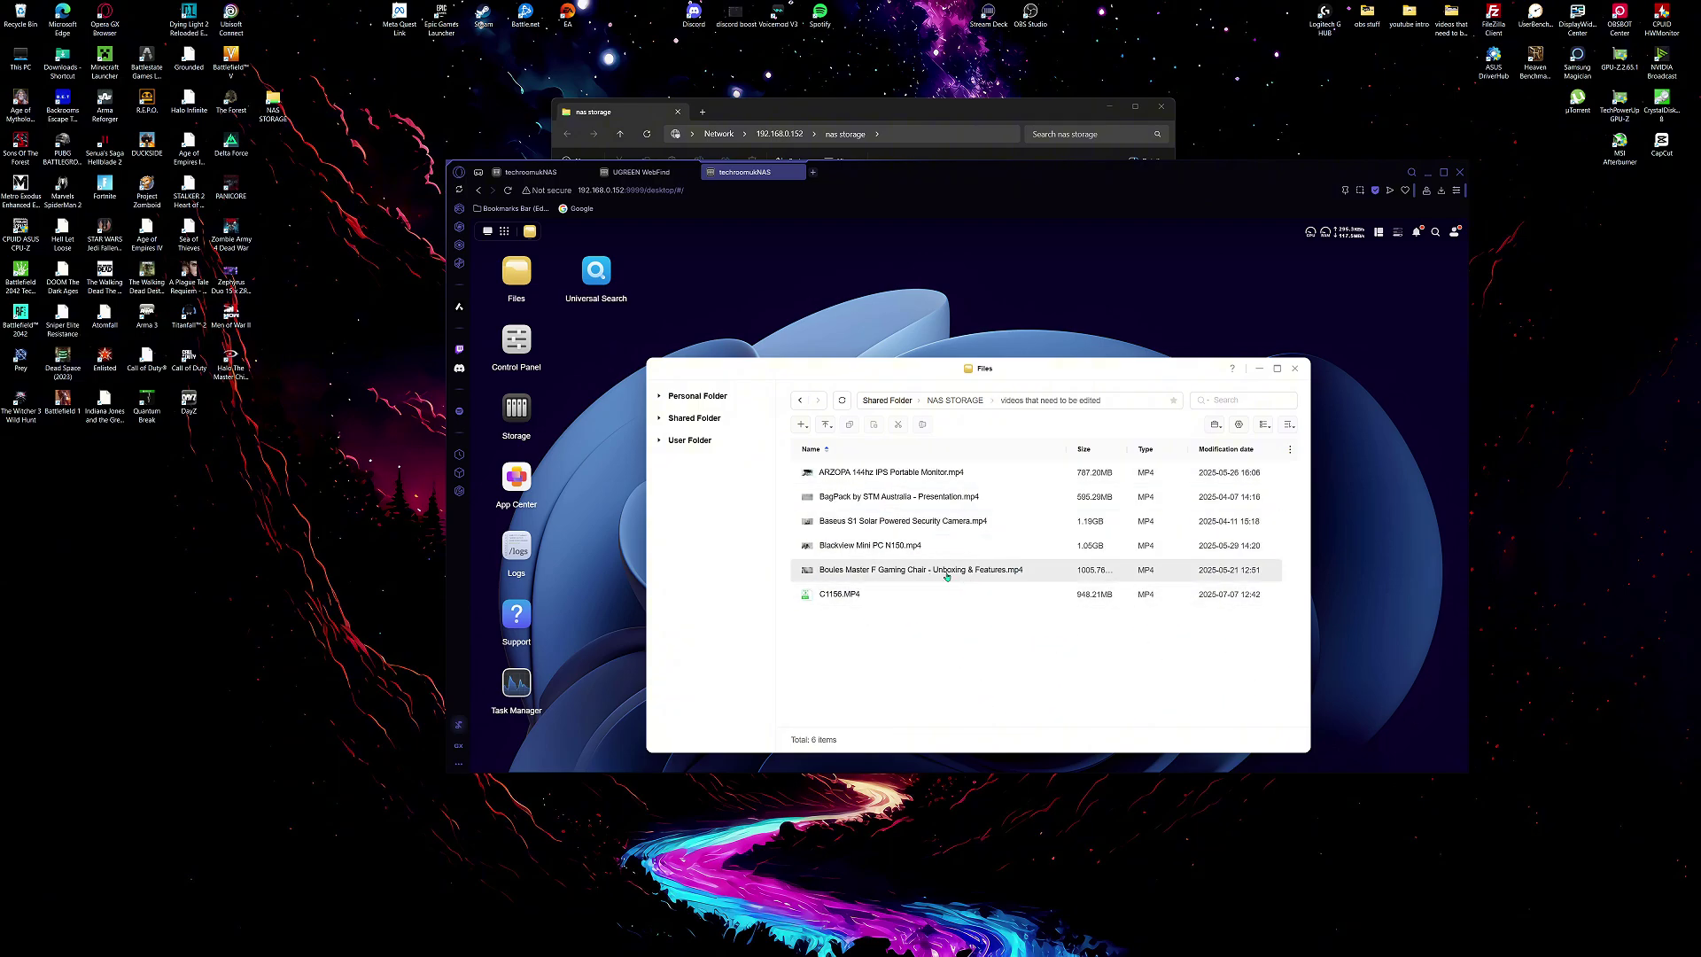
Step: Return to NAS STORAGE and open the youtube intro folder's 9 files
{"action": "left_click", "coordinate": [800, 400]}
{"action": "left_click", "coordinate": [890, 548]}
{"action": "double_click", "coordinate": [890, 550]}
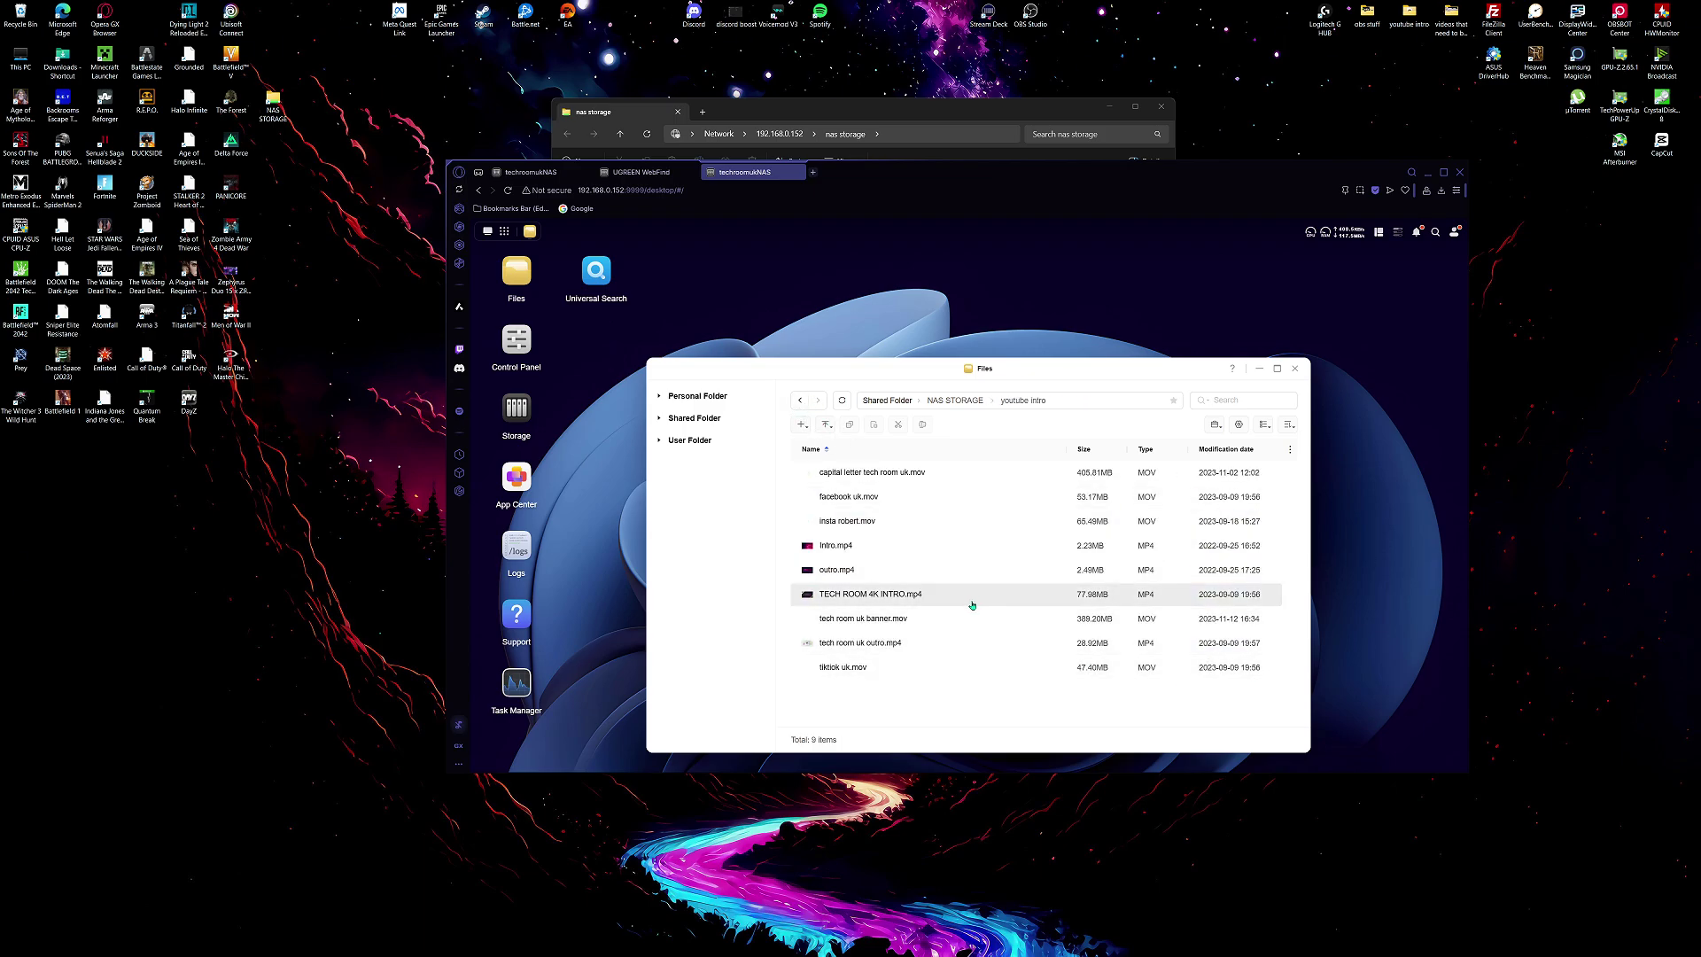
Step: Play TECH ROOM 4K INTRO.mp4, pause it, then close the player and the Files window
{"action": "double_click", "coordinate": [971, 603]}
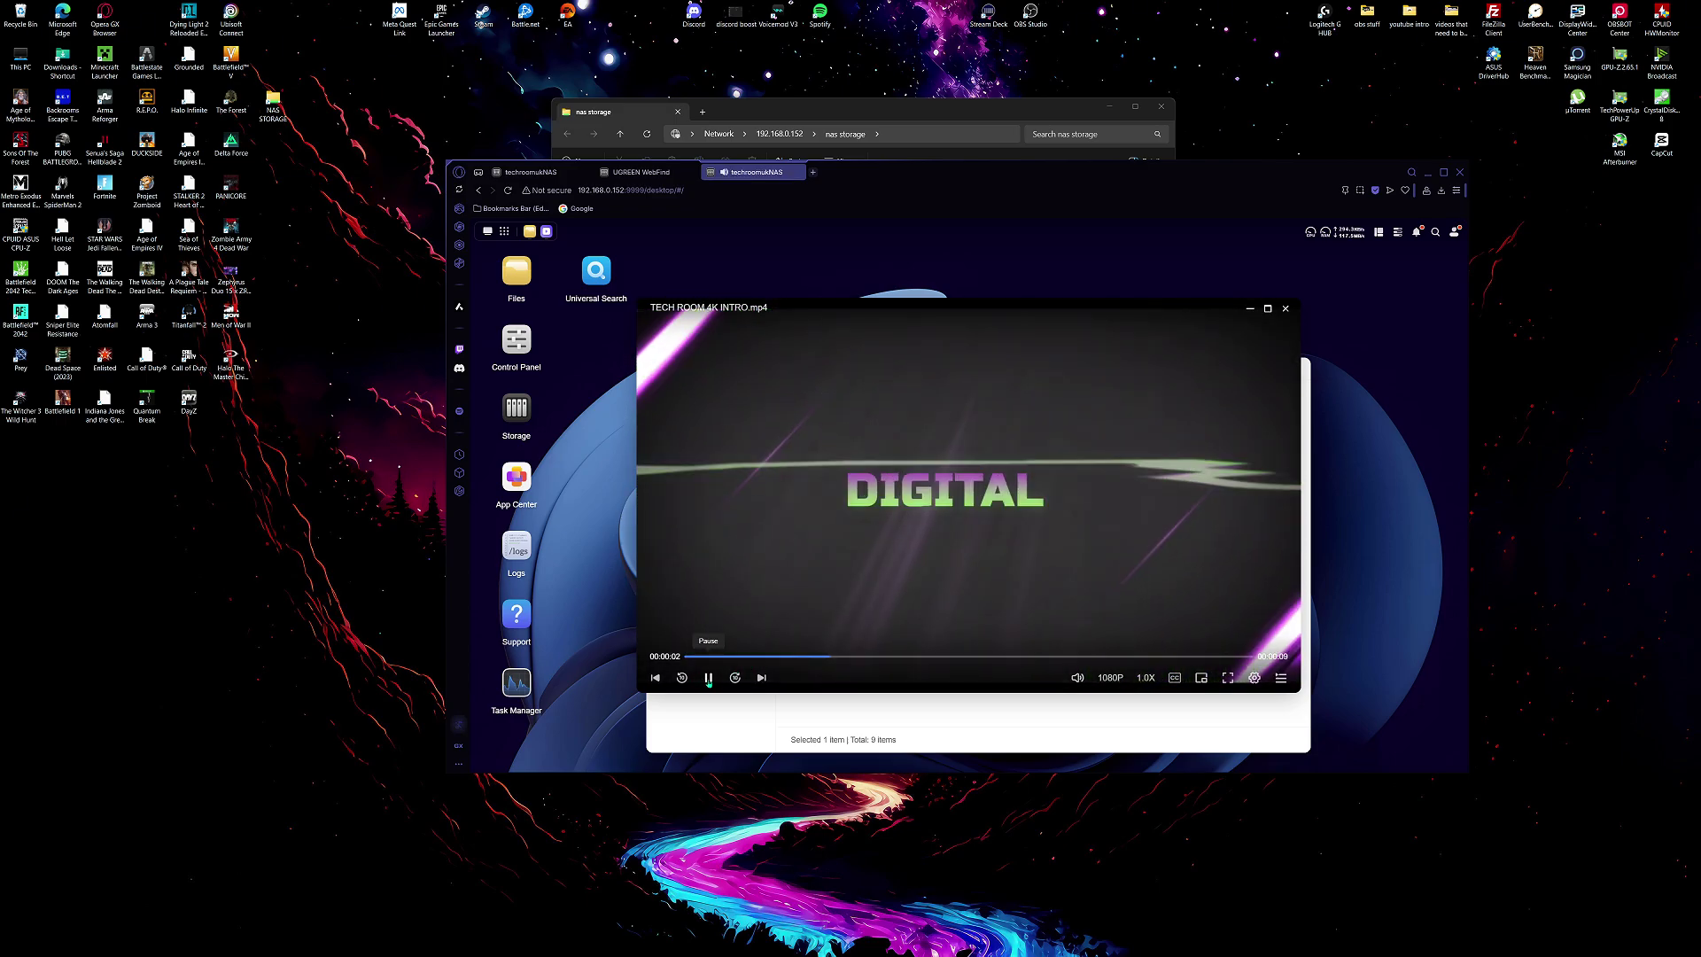
{"action": "left_click", "coordinate": [709, 678]}
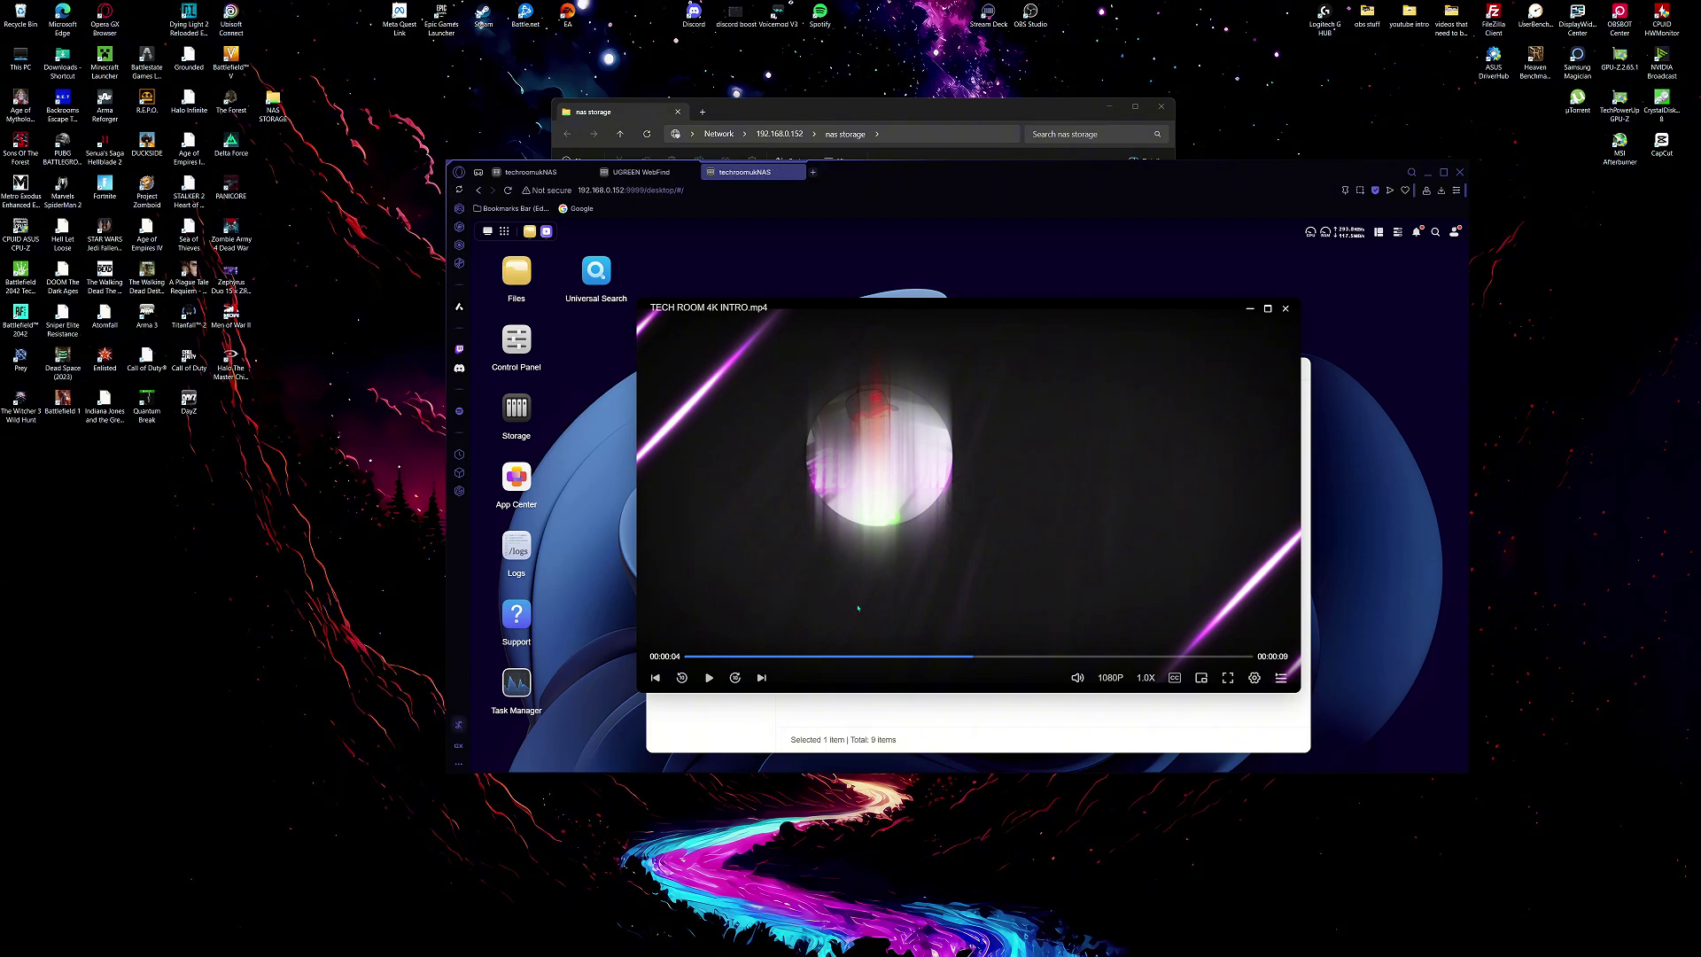
{"action": "left_click", "coordinate": [1281, 315]}
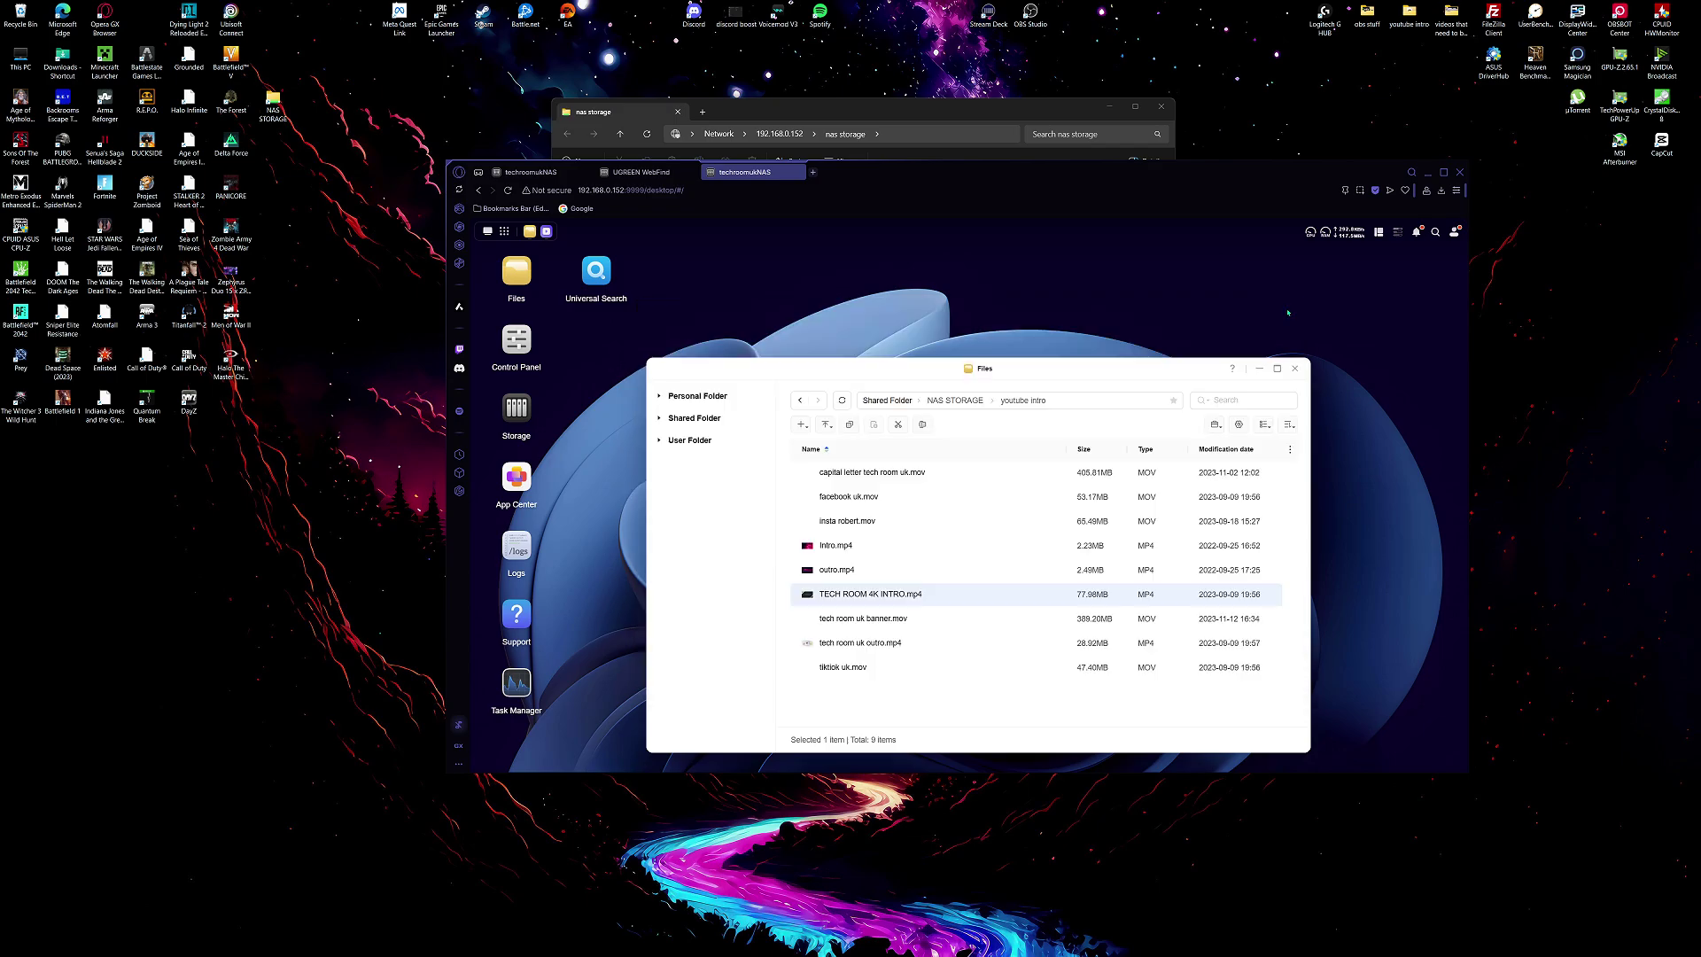
{"action": "left_click", "coordinate": [1295, 368]}
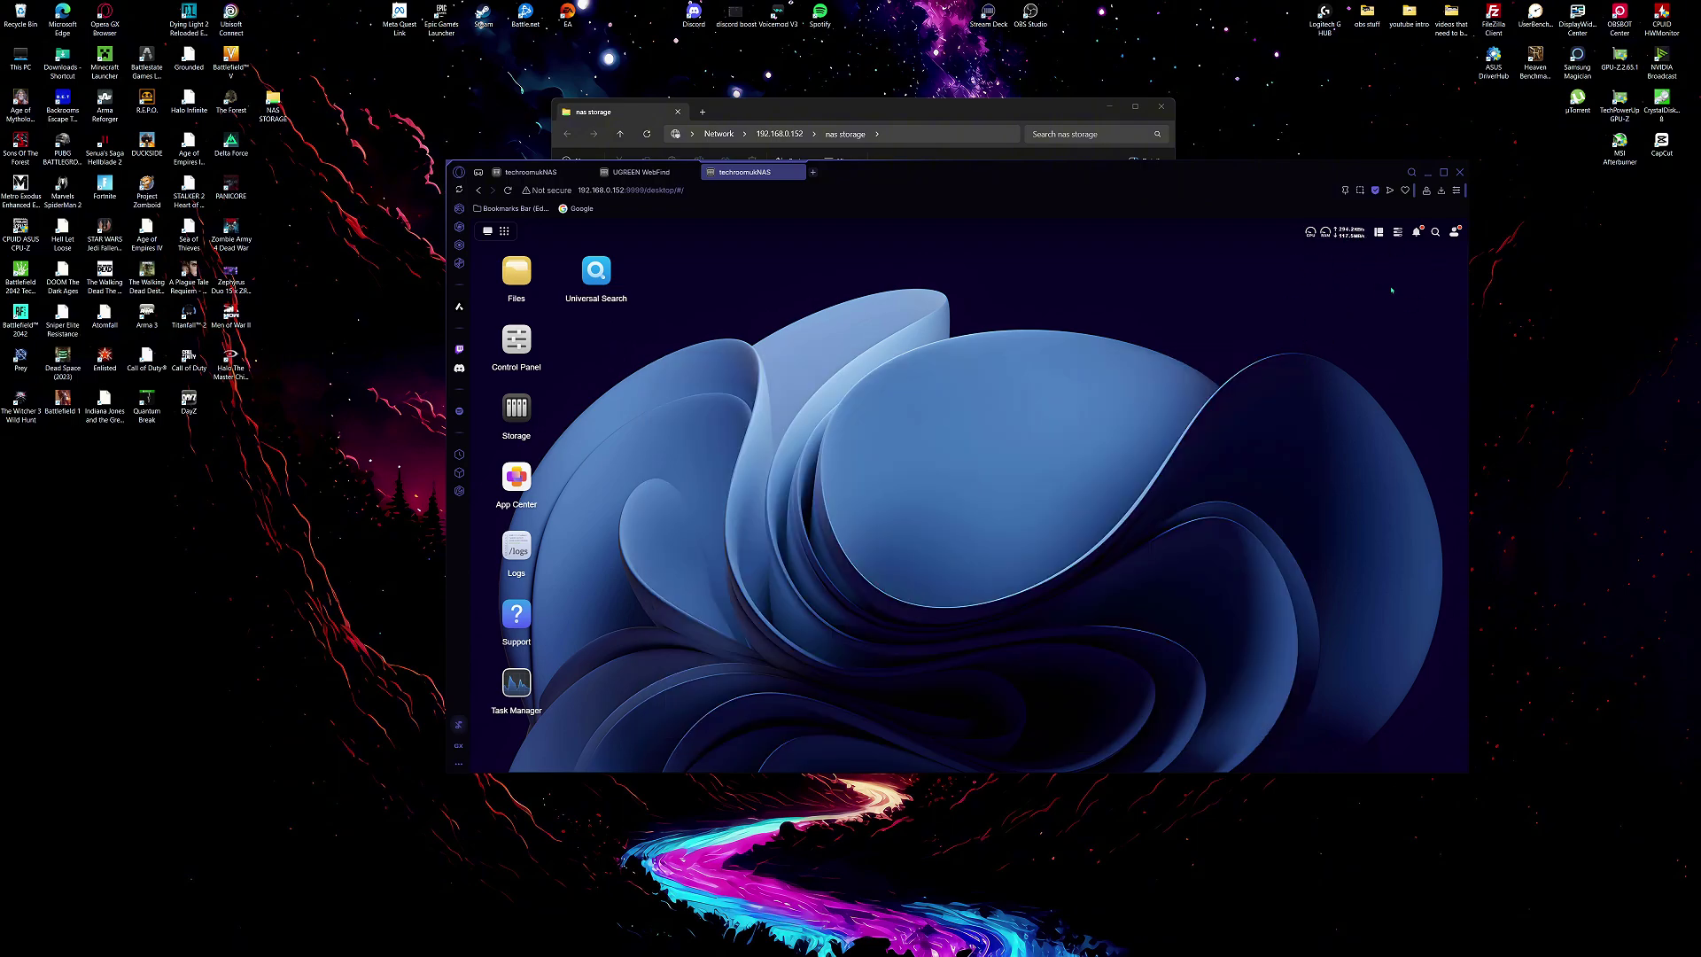
{"action": "mouse_move", "coordinate": [1339, 234]}
{"action": "left_click_drag", "start_coordinate": [1267, 177], "coordinate": [1189, 191]}
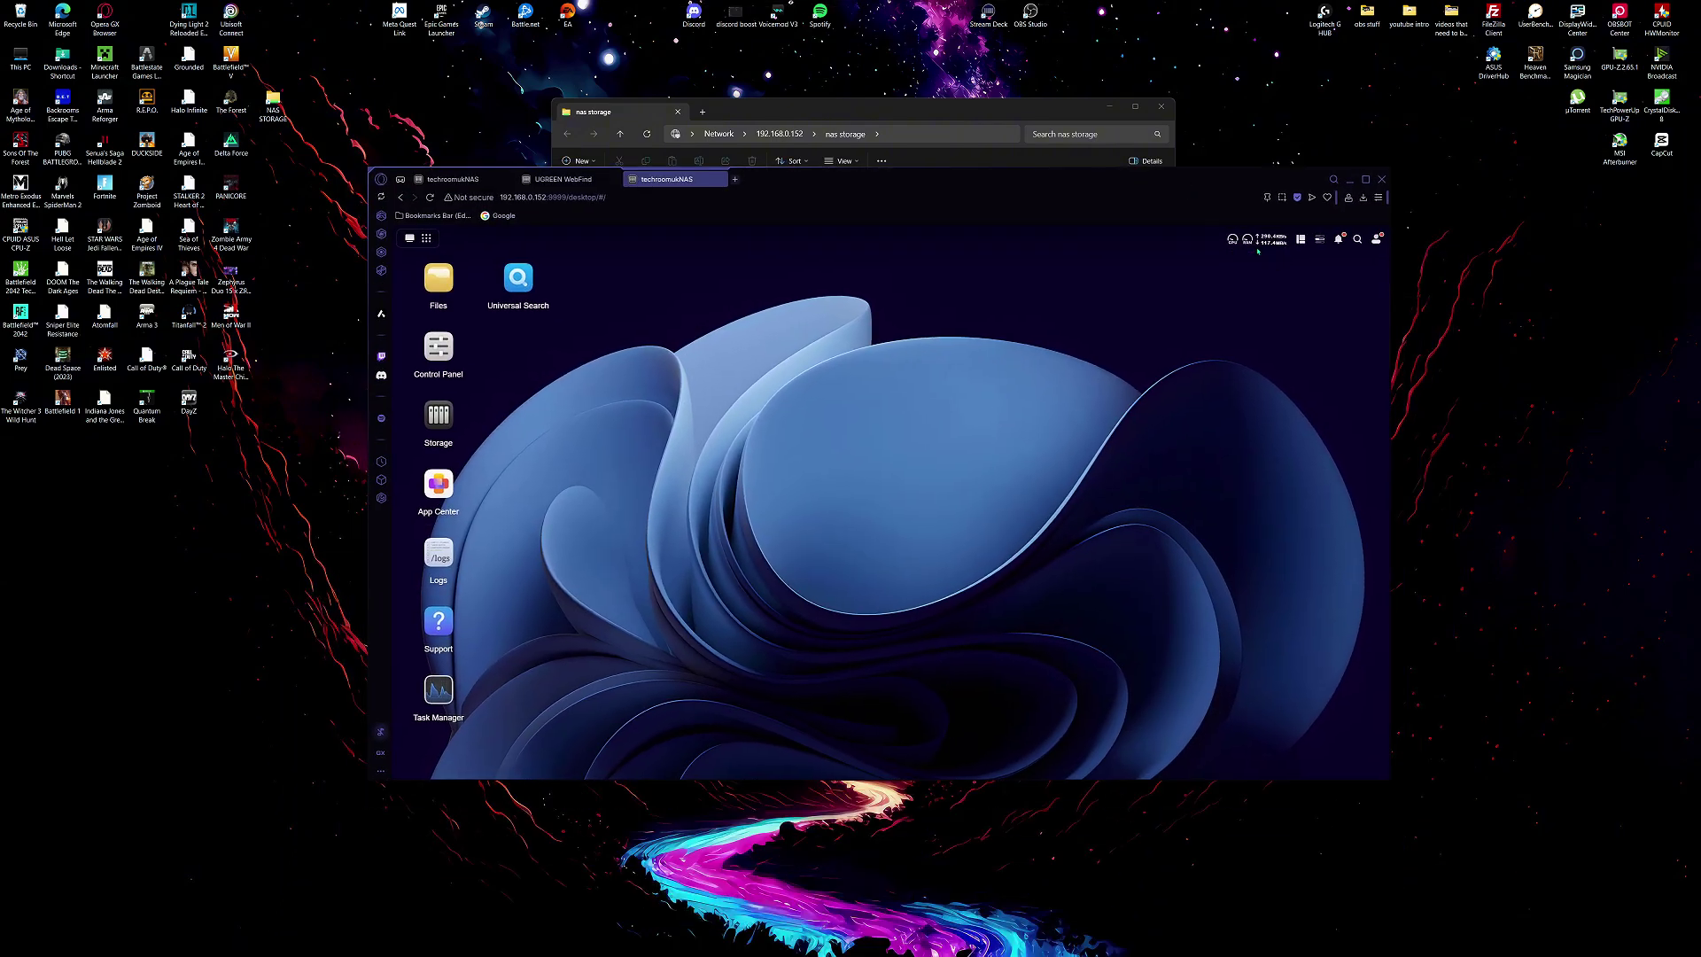
{"action": "mouse_move", "coordinate": [1277, 242]}
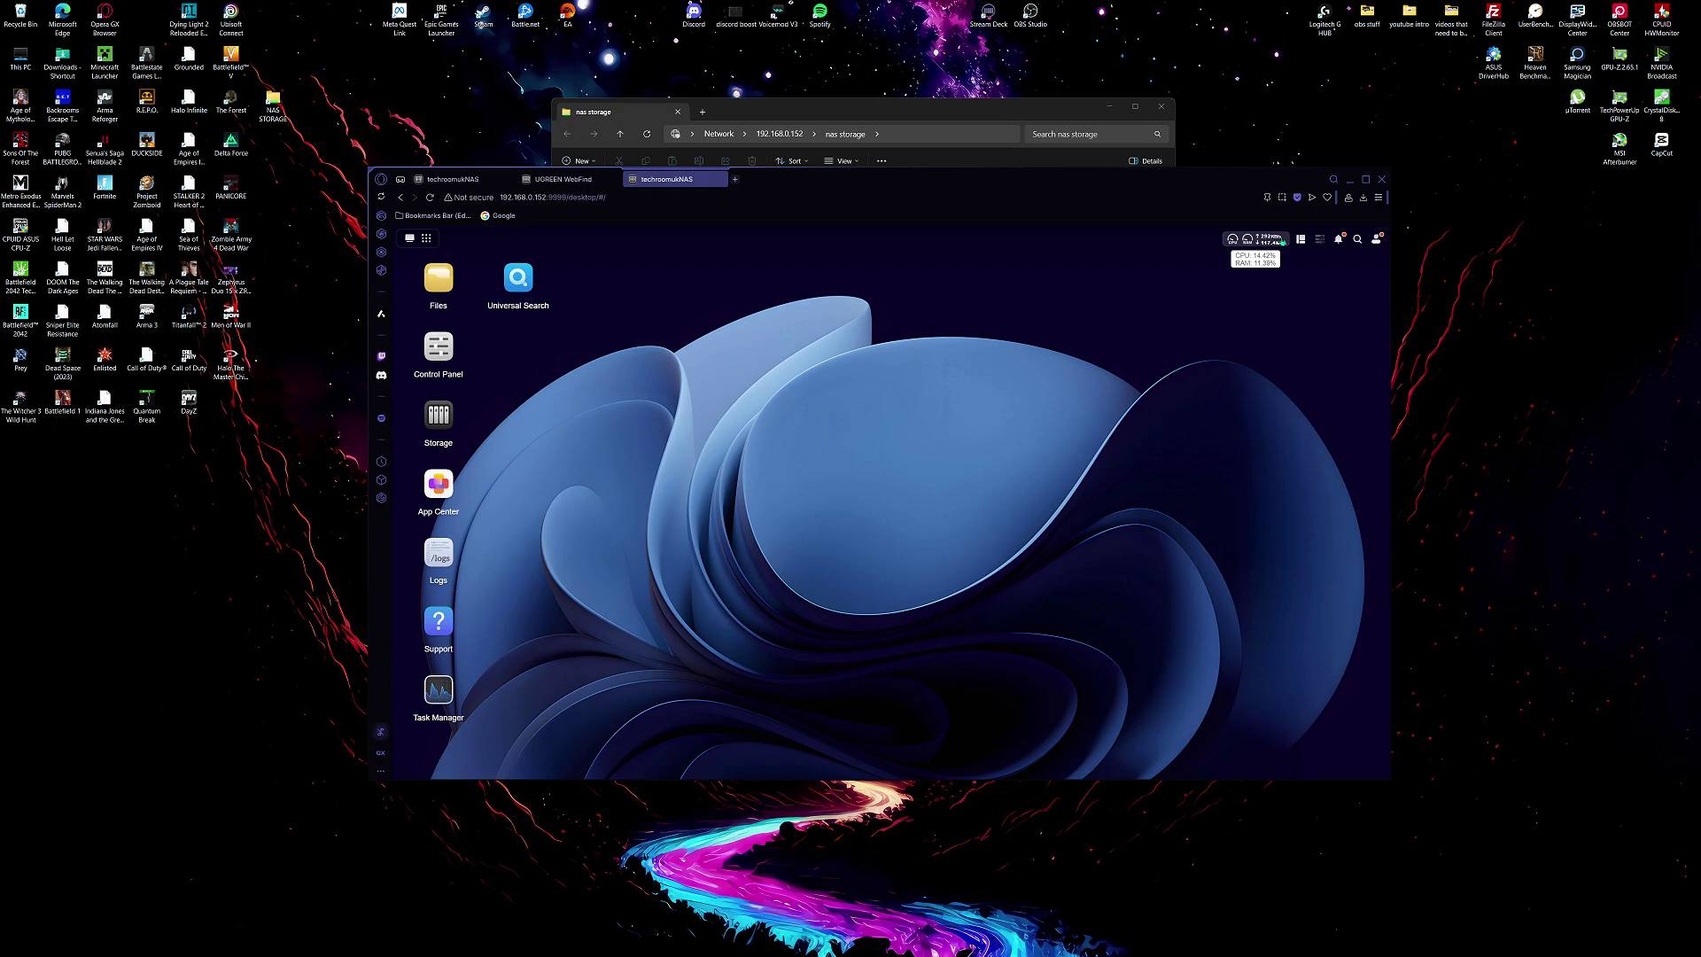
{"action": "left_click_drag", "start_coordinate": [1212, 180], "coordinate": [1282, 234]}
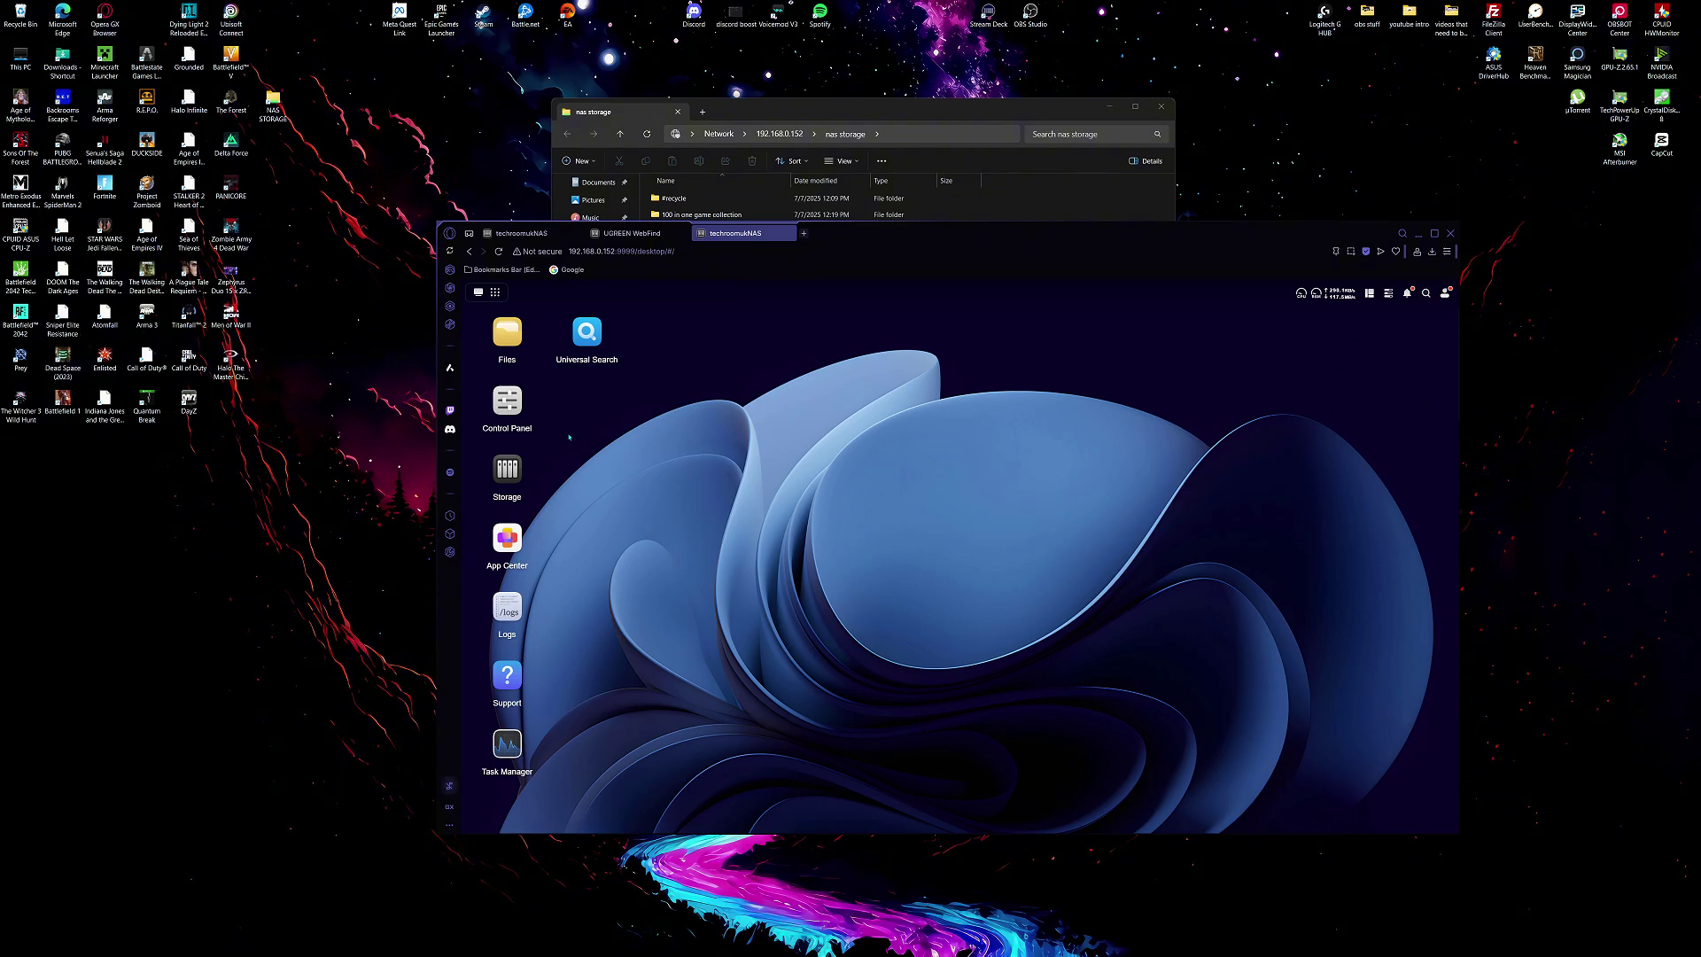
Step: Open the Control Panel from the UGOS Pro desktop
{"action": "left_click", "coordinate": [514, 417]}
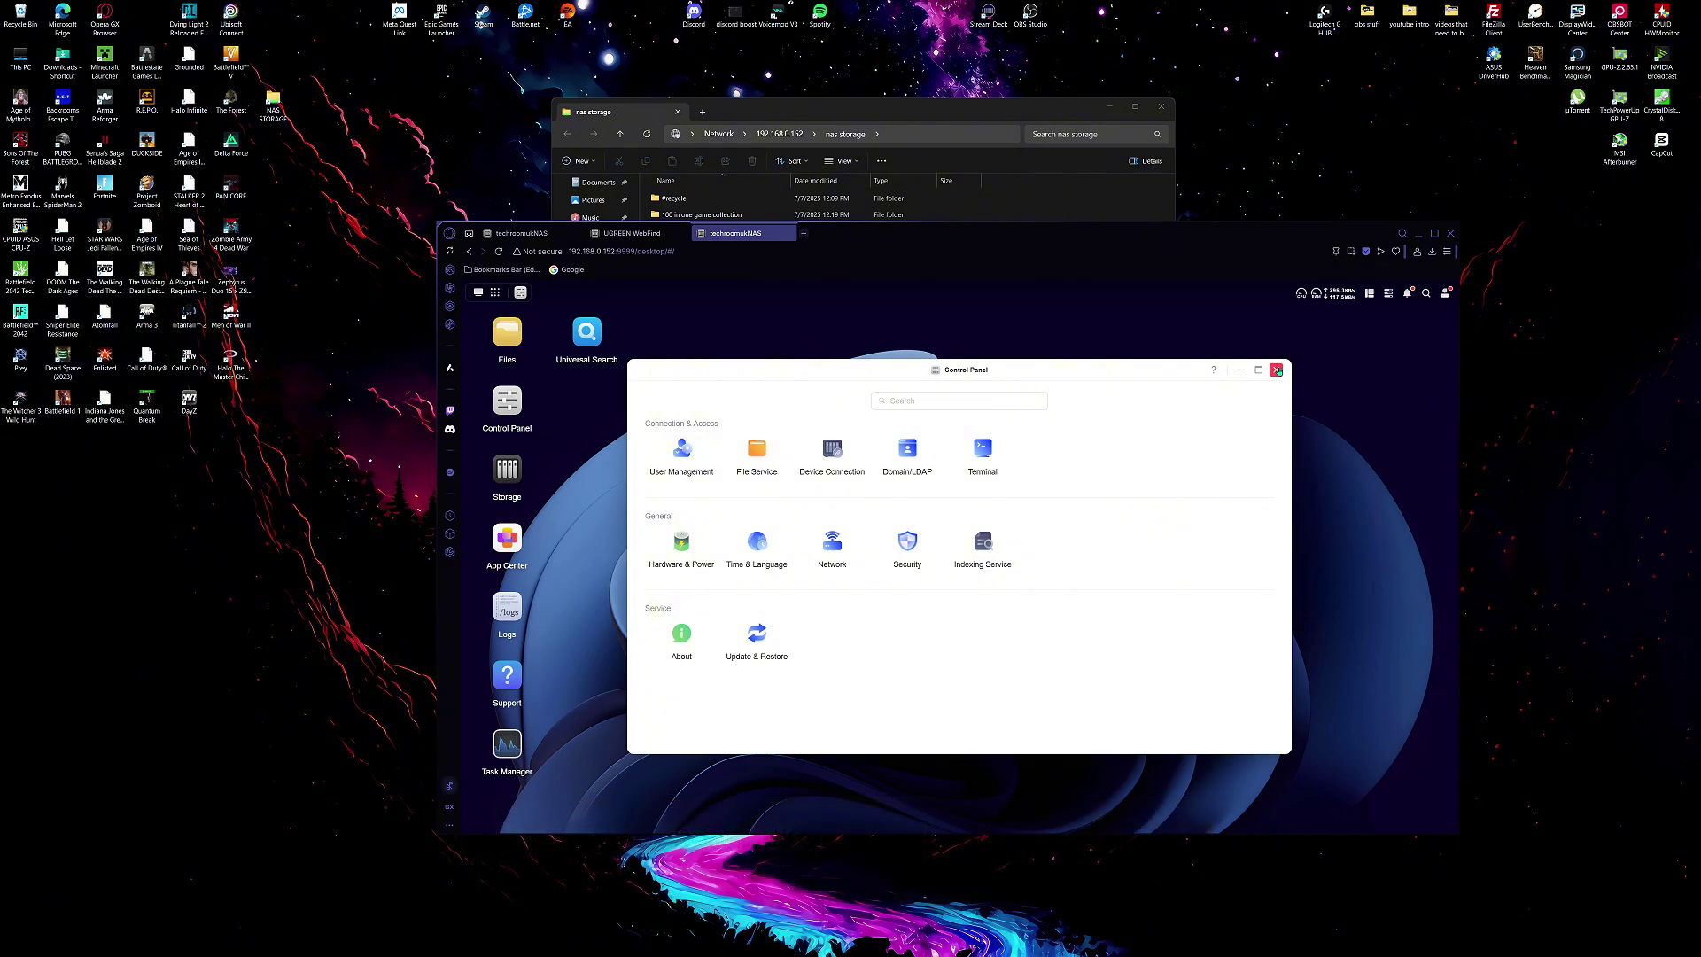
Step: Minimize the Opera GX browser to check the copy to nas storage, now at 50%
{"action": "left_click", "coordinate": [1419, 233]}
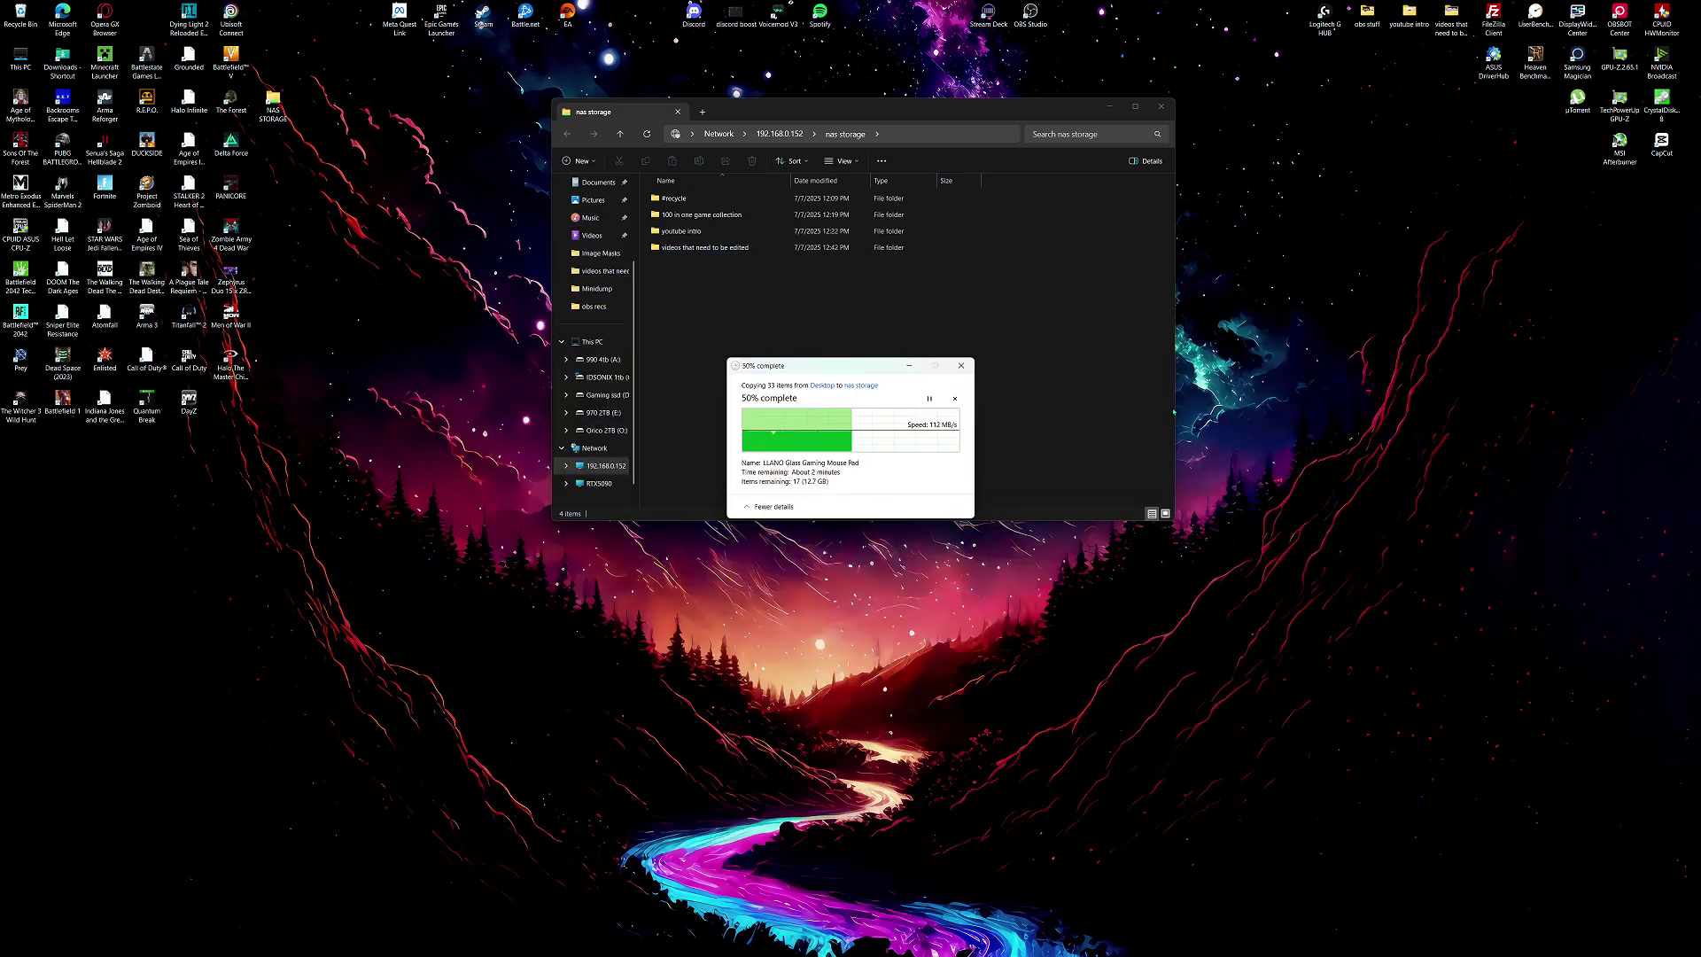